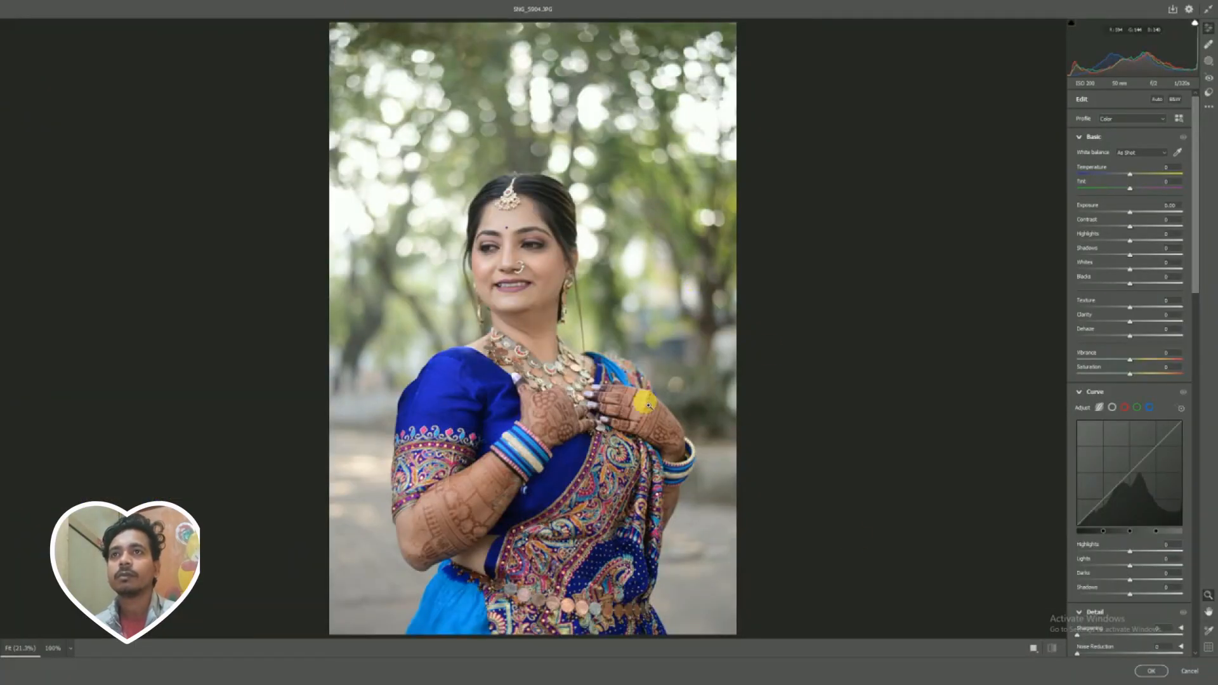
Step: Raise the whole photo's Contrast to about +40 and check the woman's face up close
left_click_drag(484, 233, 573, 391)
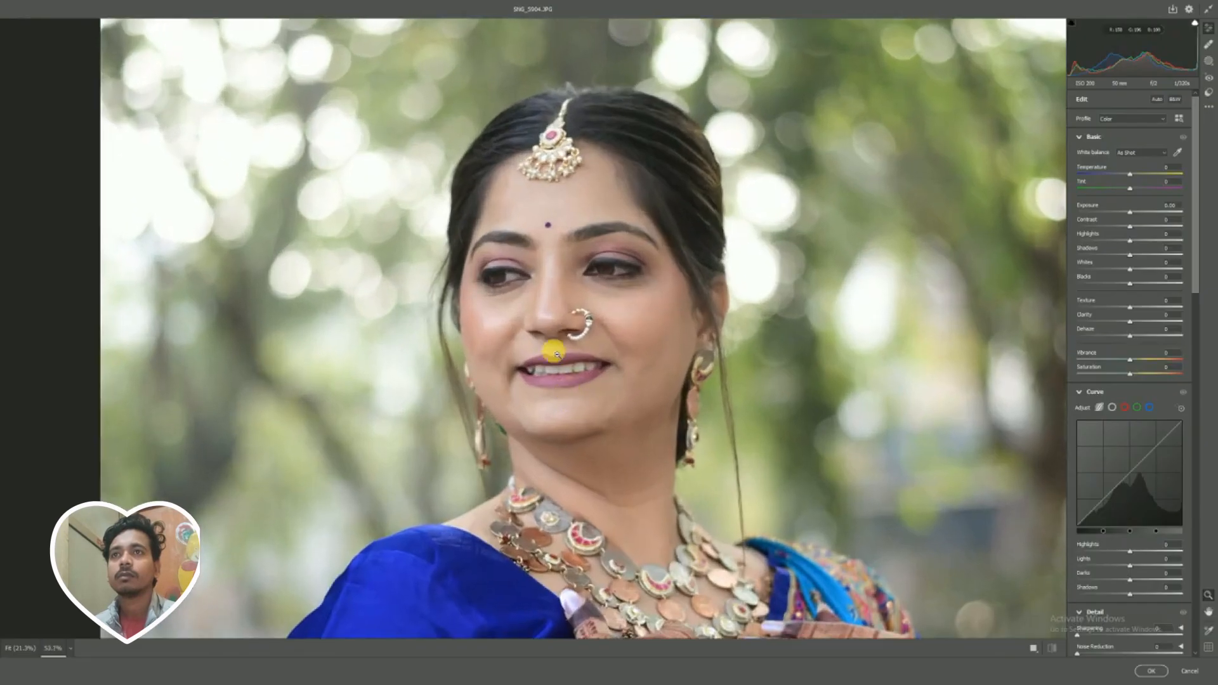
left_click_drag(517, 257, 570, 342)
left_click_drag(663, 307, 633, 334)
left_click_drag(484, 303, 474, 297)
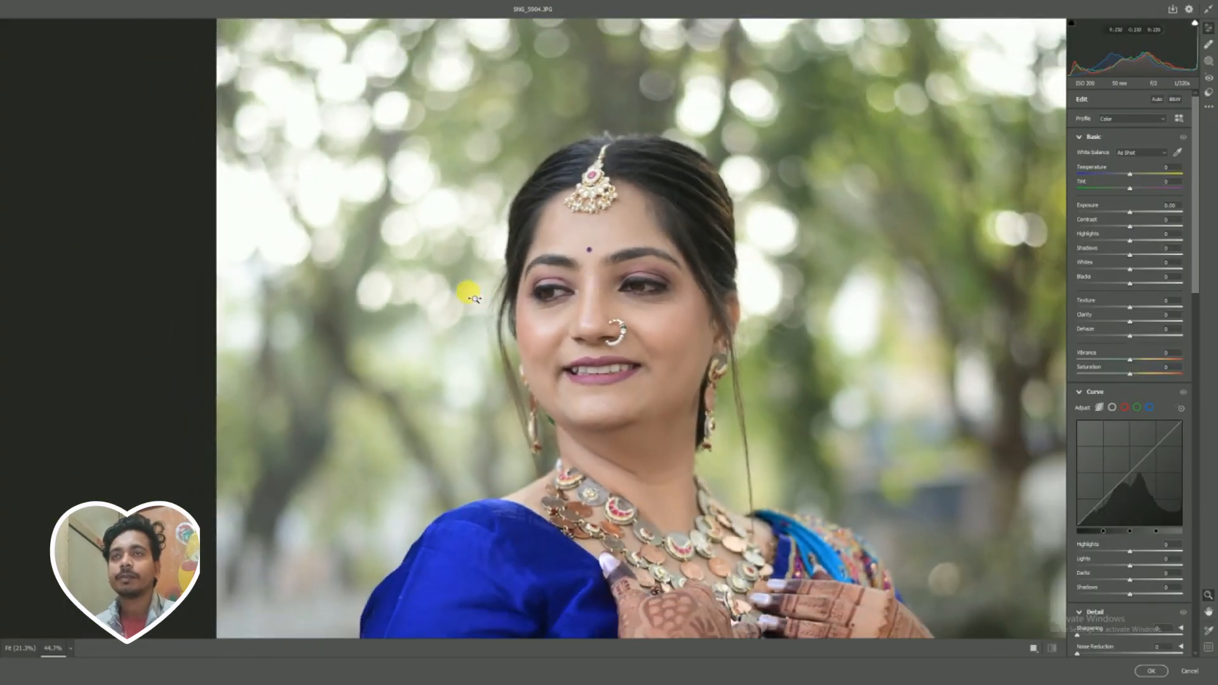
left_click_drag(802, 313, 690, 182)
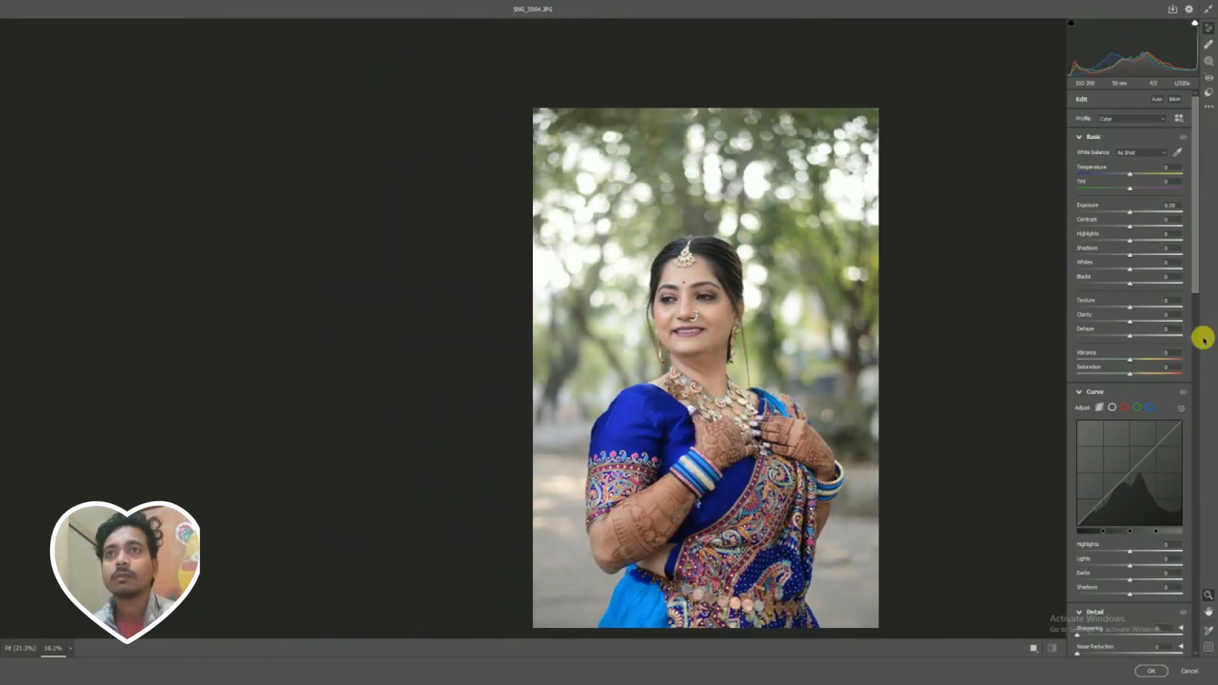
left_click_drag(1133, 226, 1150, 230)
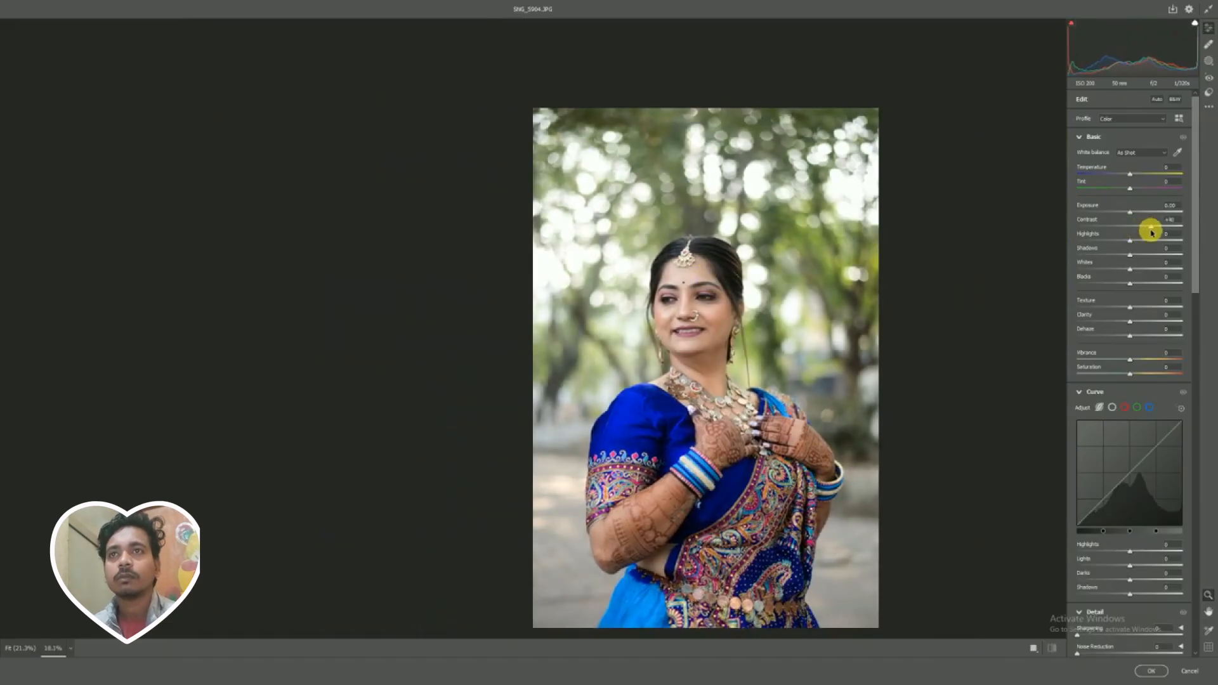
left_click_drag(737, 318, 815, 423)
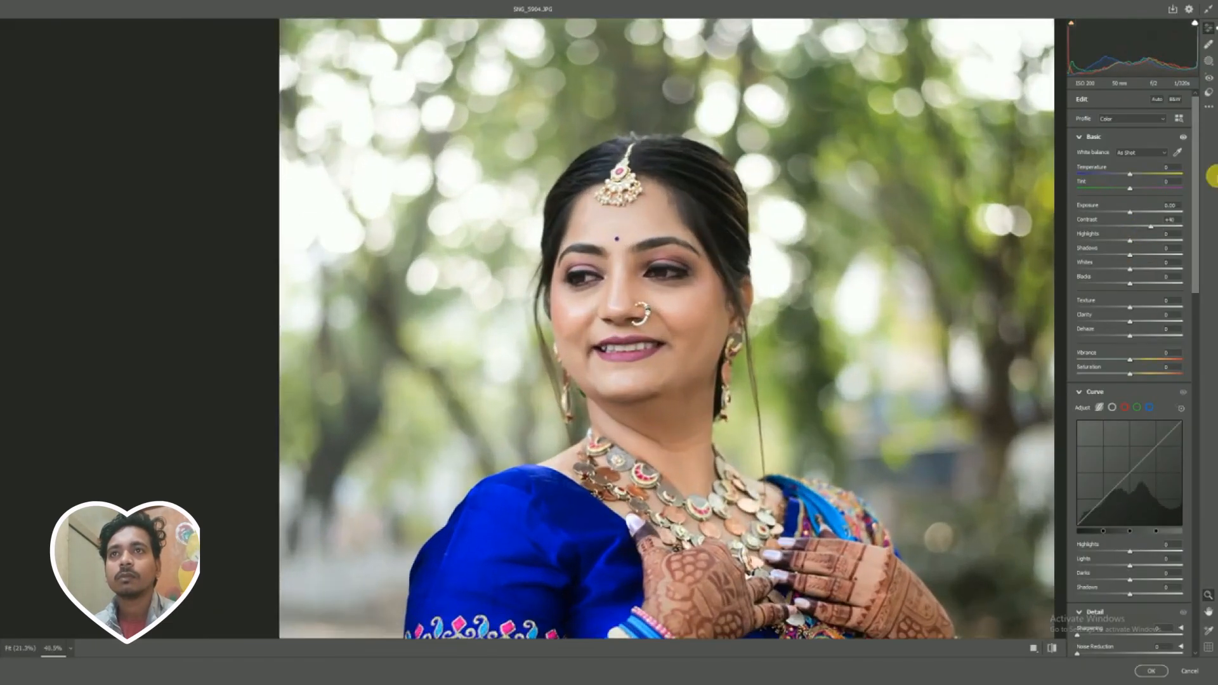
Step: Create a people mask for Person 1 covering Facial Skin and Body Skin
left_click(1208, 61)
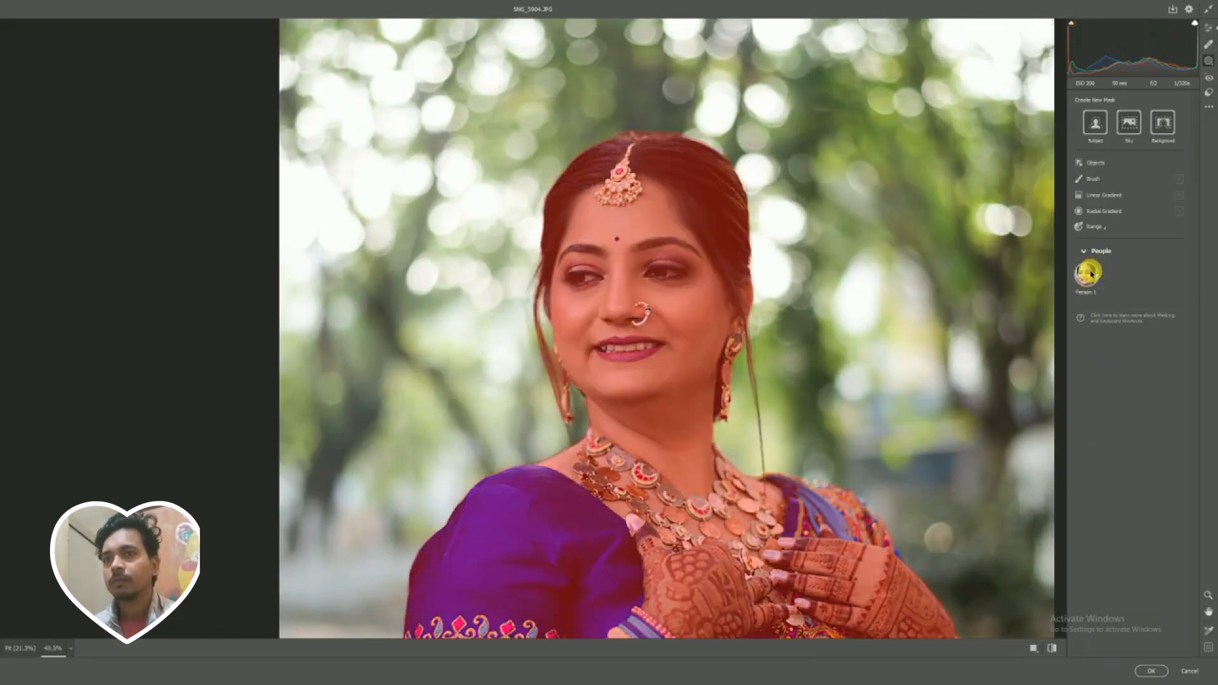
left_click(1089, 272)
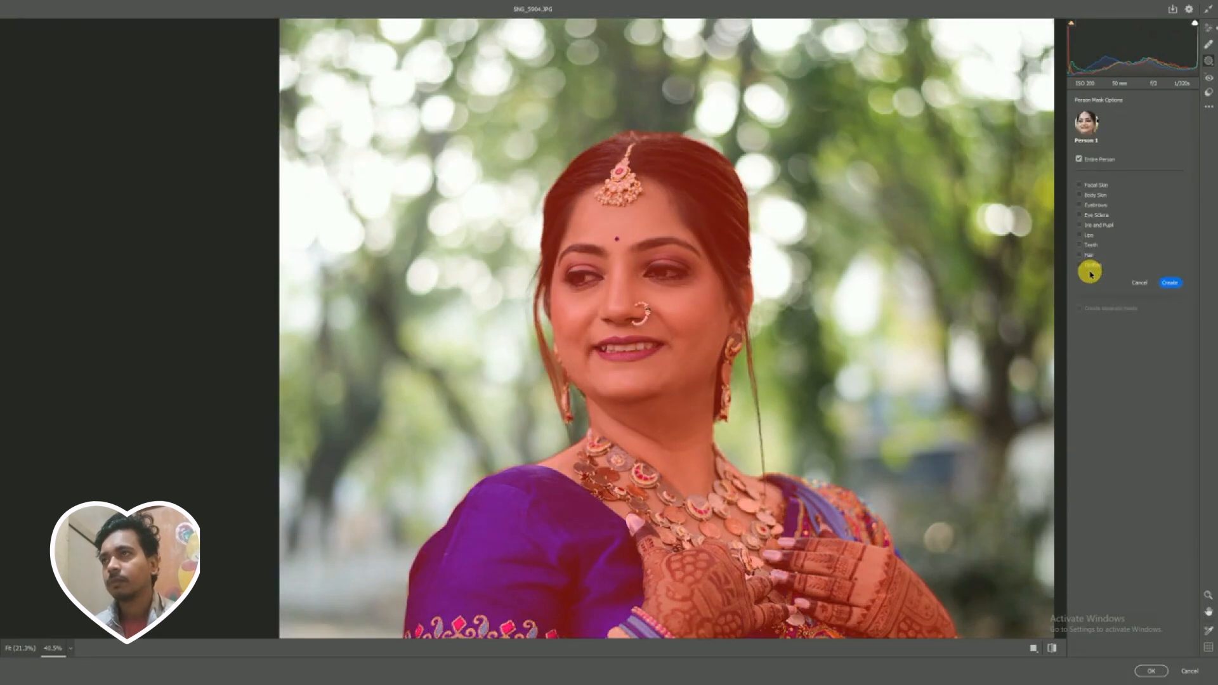
left_click(1079, 185)
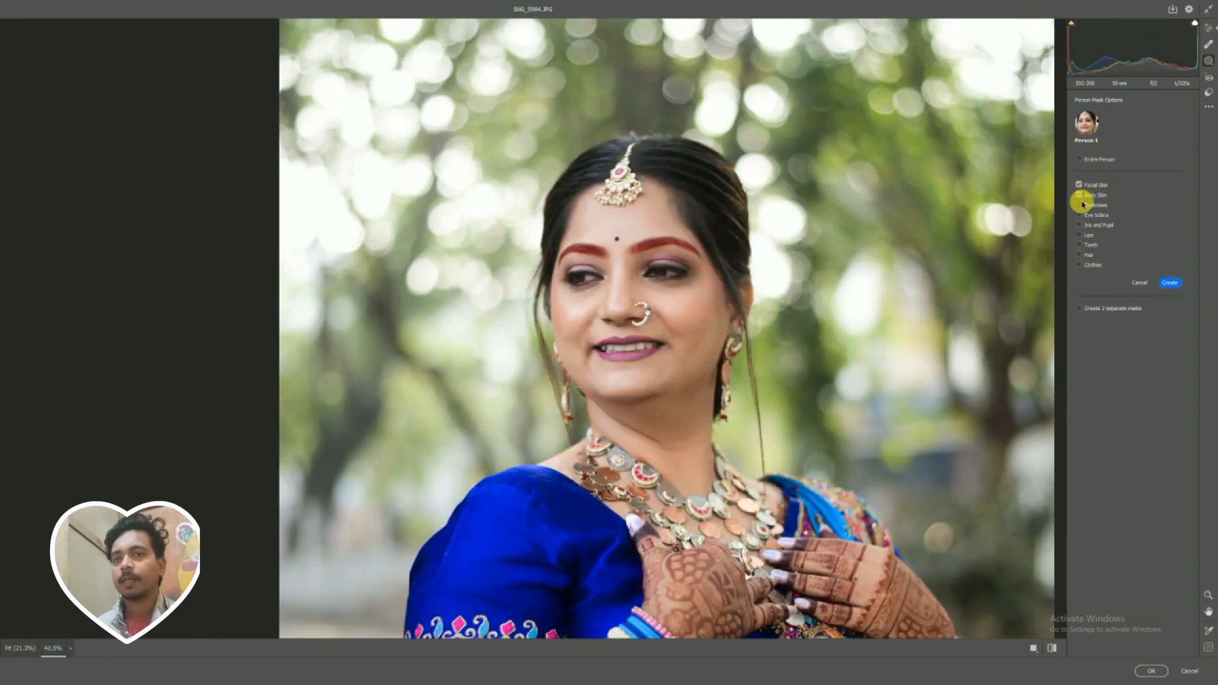
left_click(1079, 194)
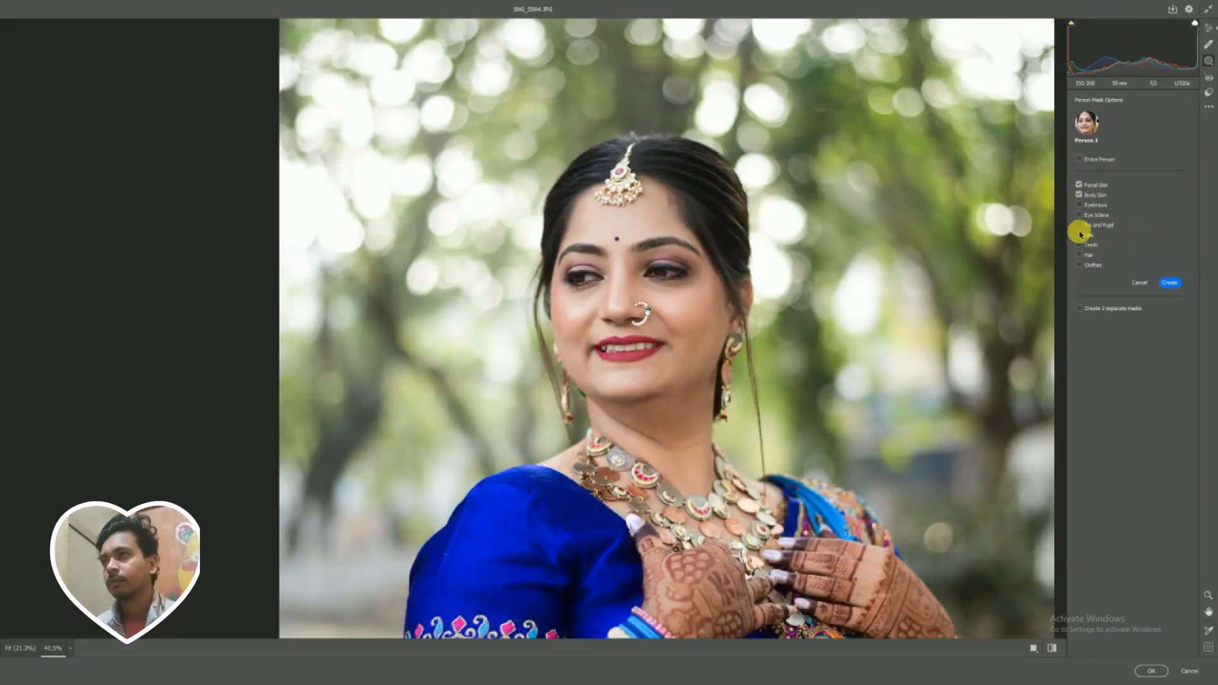
left_click(1168, 285)
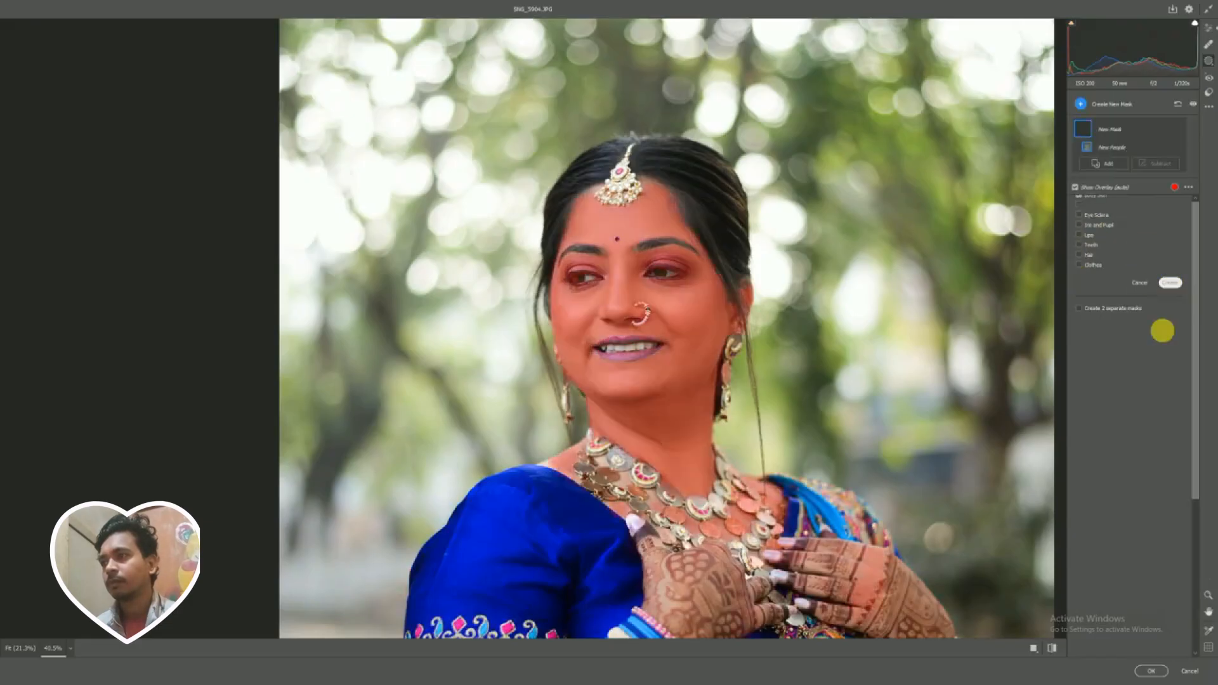
Step: Soften the masked skin by setting Texture to about -63 and Clarity to -2
scroll(1161, 456, "down", 3)
scroll(1149, 477, "down", 3)
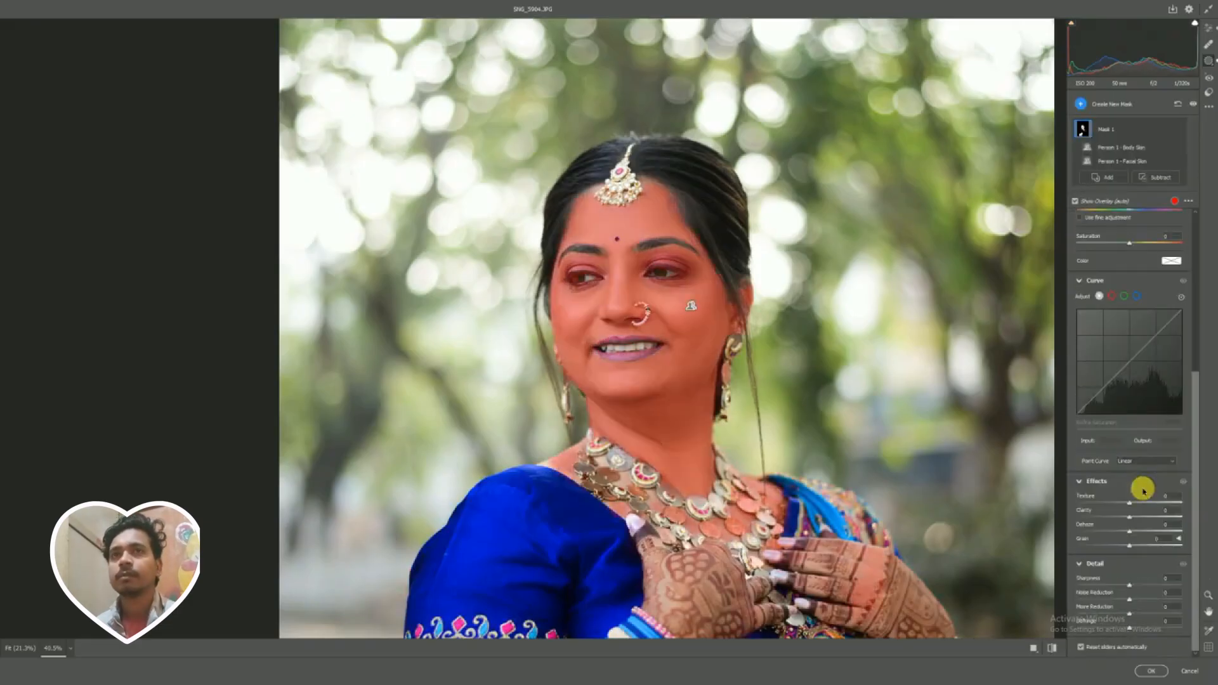
left_click_drag(1122, 517, 1092, 505)
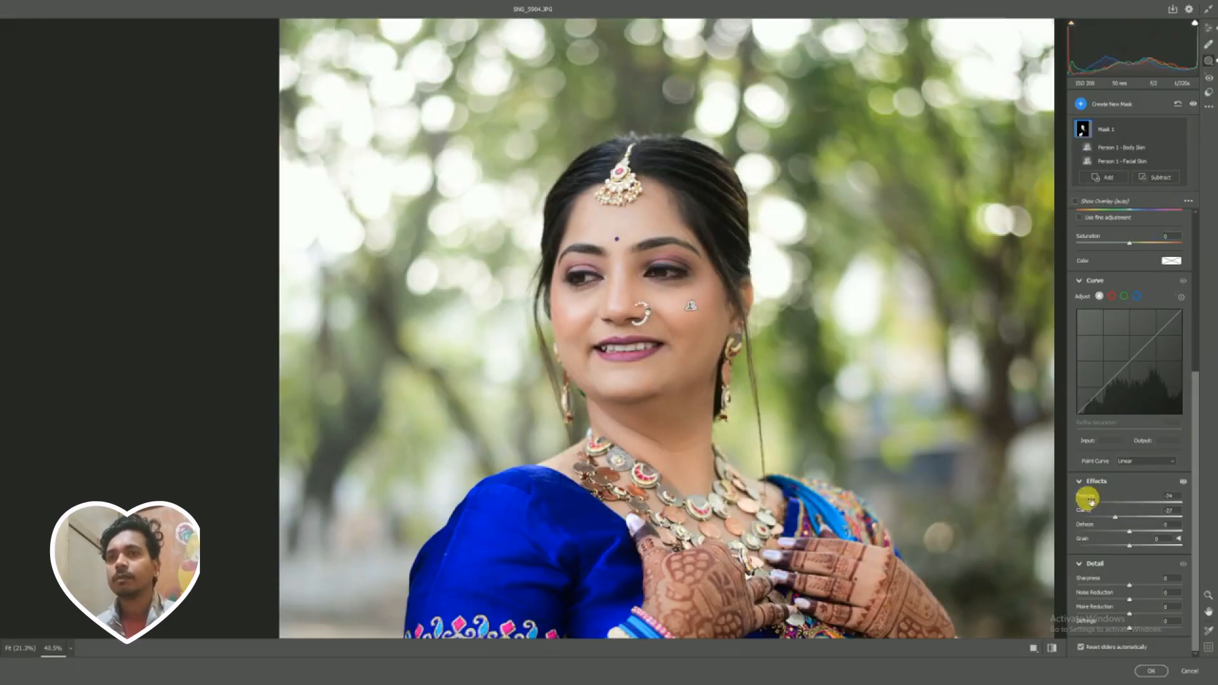
mouse_move(1114, 518)
left_mouse_down()
mouse_move(1131, 519)
mouse_move(1096, 505)
left_mouse_up()
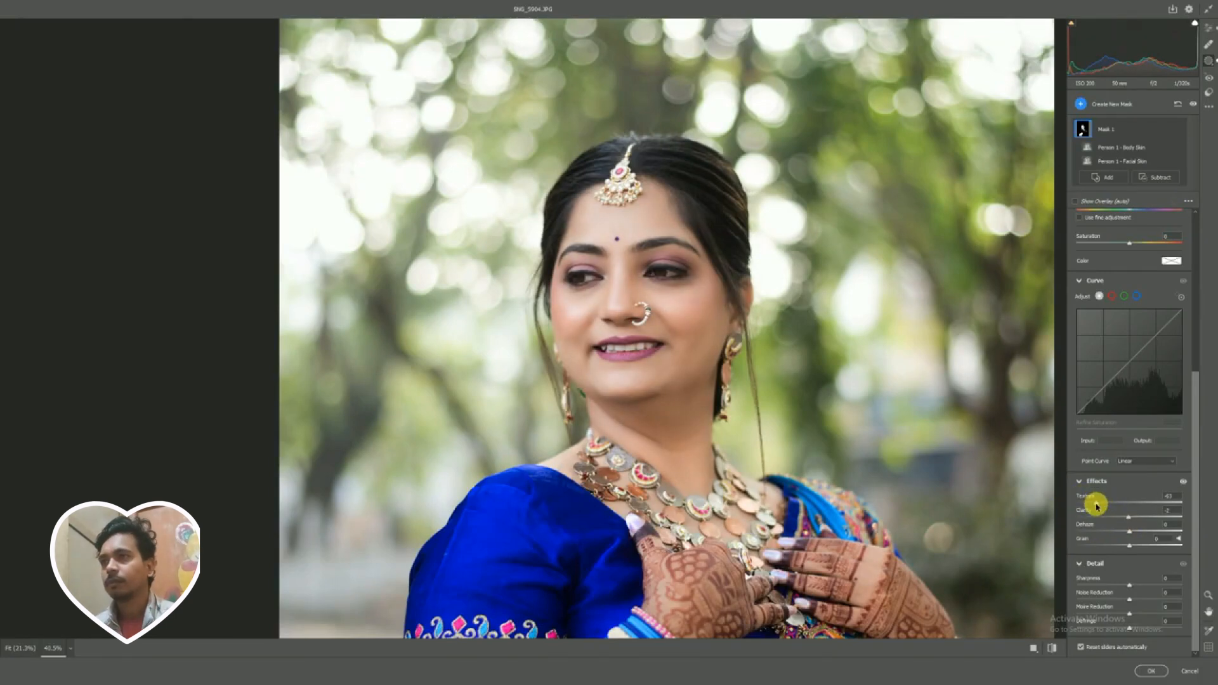
Step: Adjust the skin mask's tone with Contrast about +21, Highlights about -30, Blacks about -11 and Temperature +1
scroll(1128, 367, "up", 5)
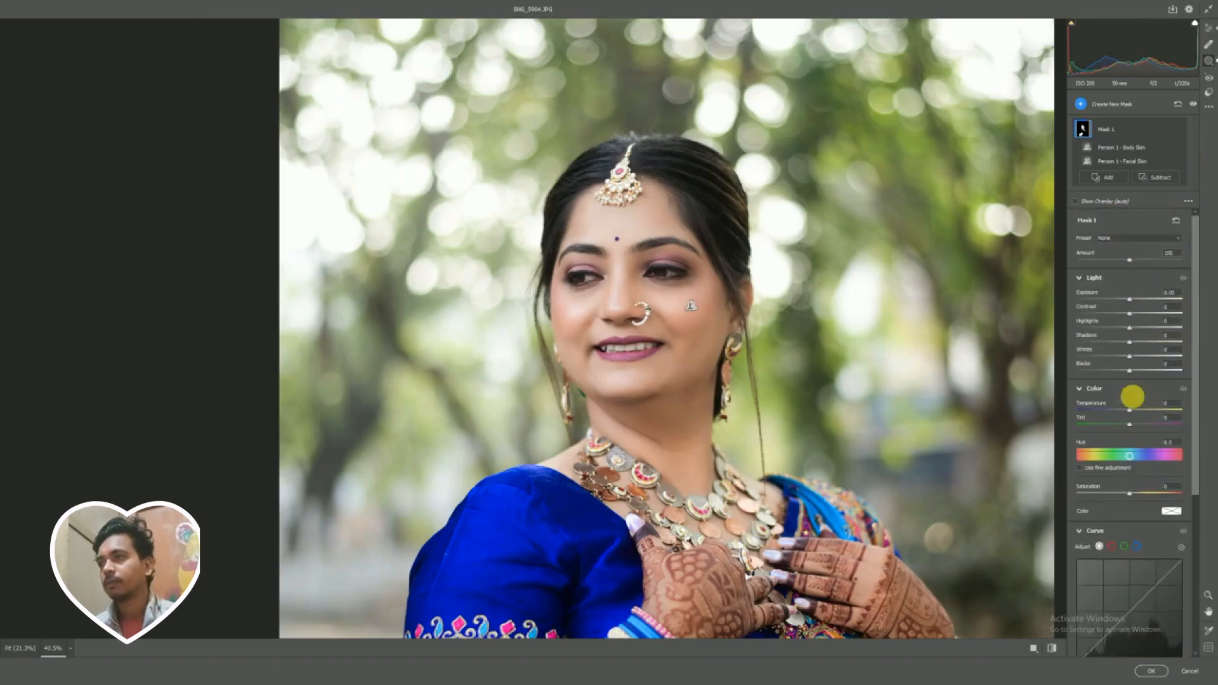
left_click_drag(1131, 313, 1108, 328)
left_click_drag(1117, 369, 1133, 413)
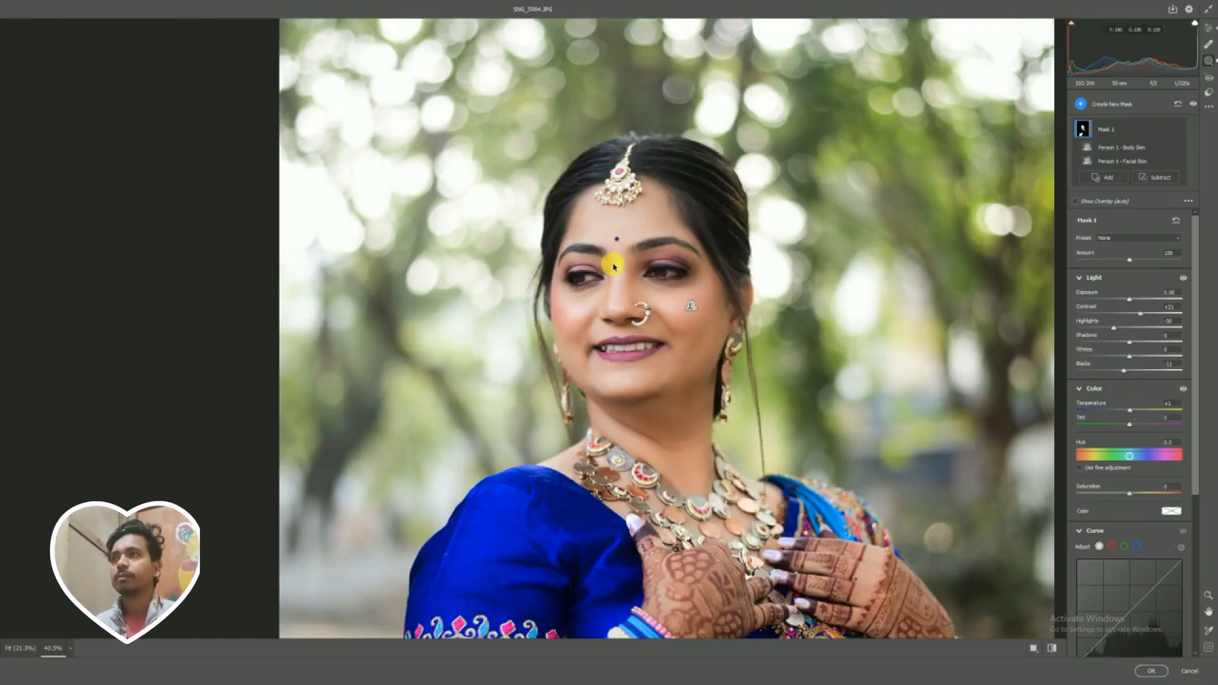
scroll(679, 419, "down", 3)
scroll(679, 421, "up", 3)
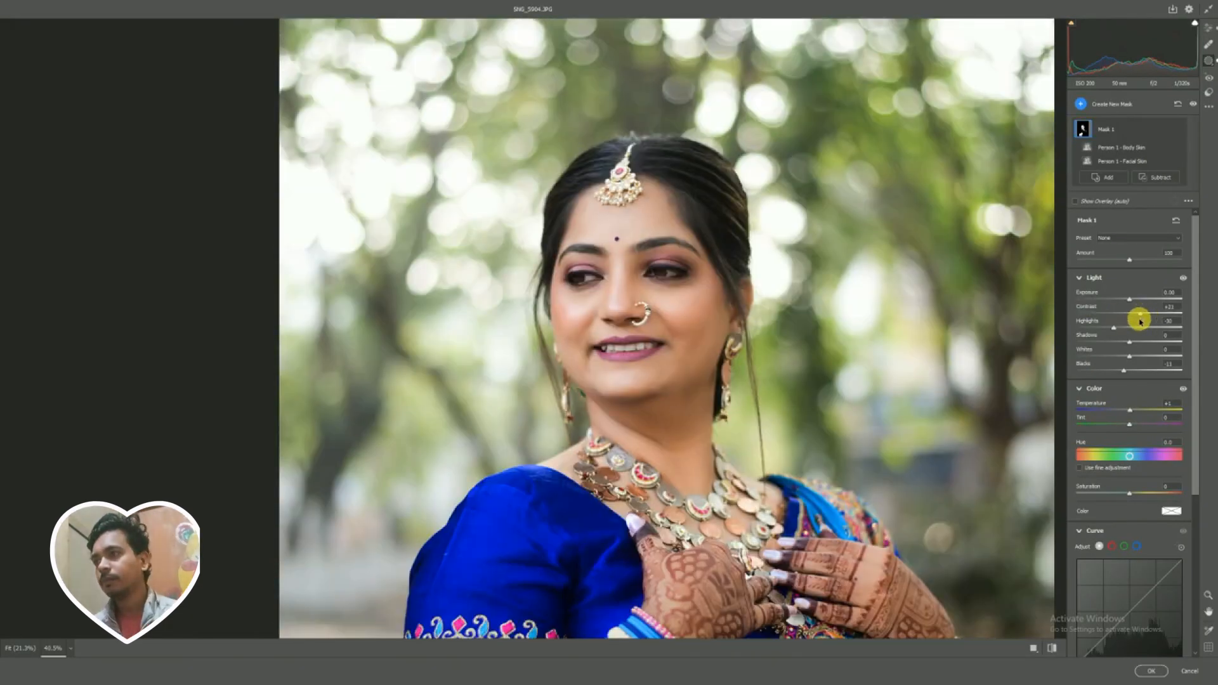
Step: Shape the skin mask's tone curve with shadow, midtone and highlight points placed slightly below the diagonal
scroll(1118, 457, "down", 5)
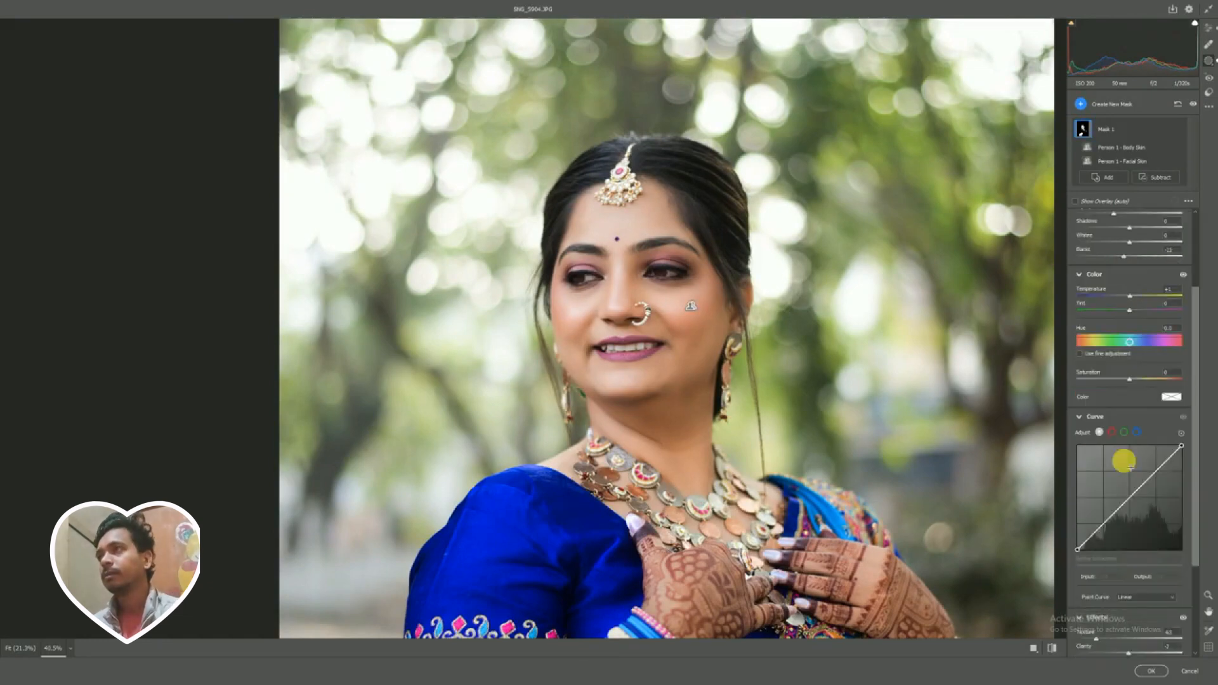
left_click(1101, 389)
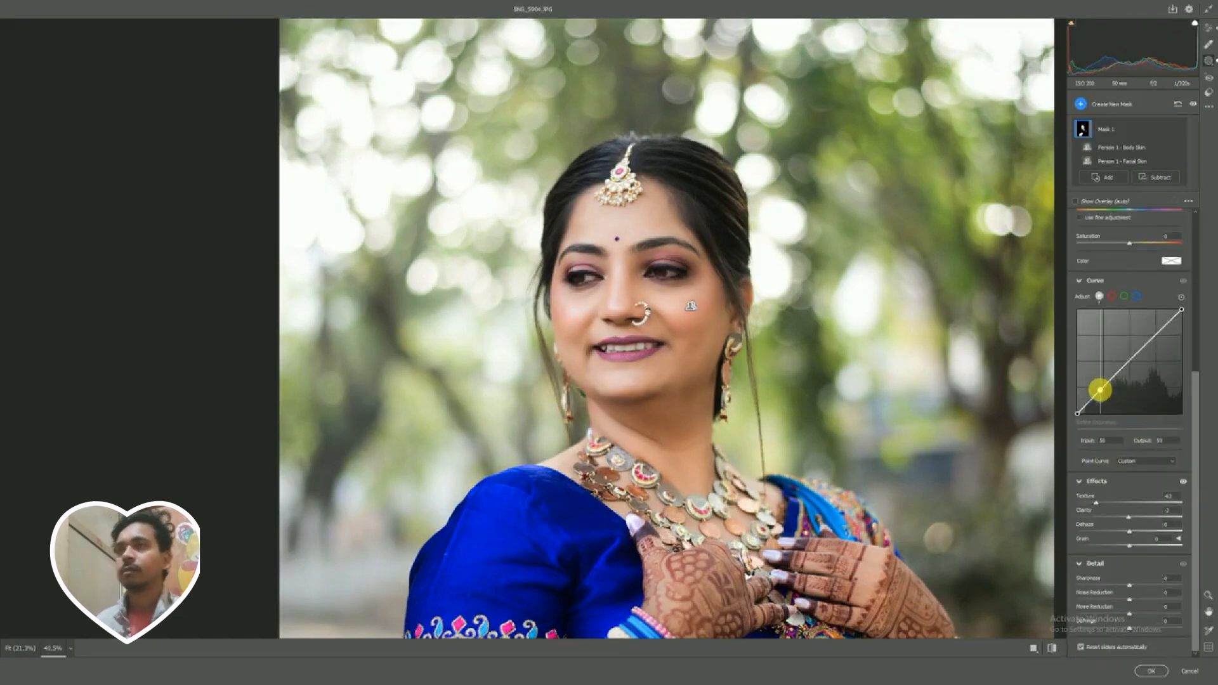
left_click_drag(1099, 392, 1100, 392)
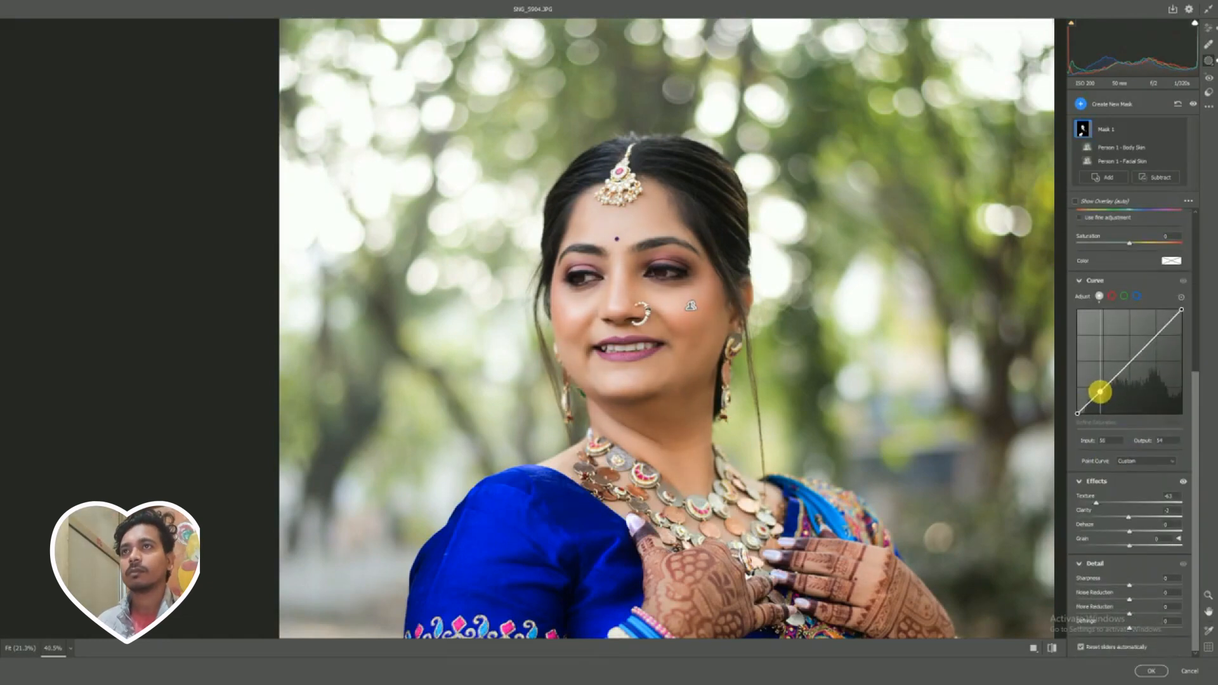
left_click(1140, 354)
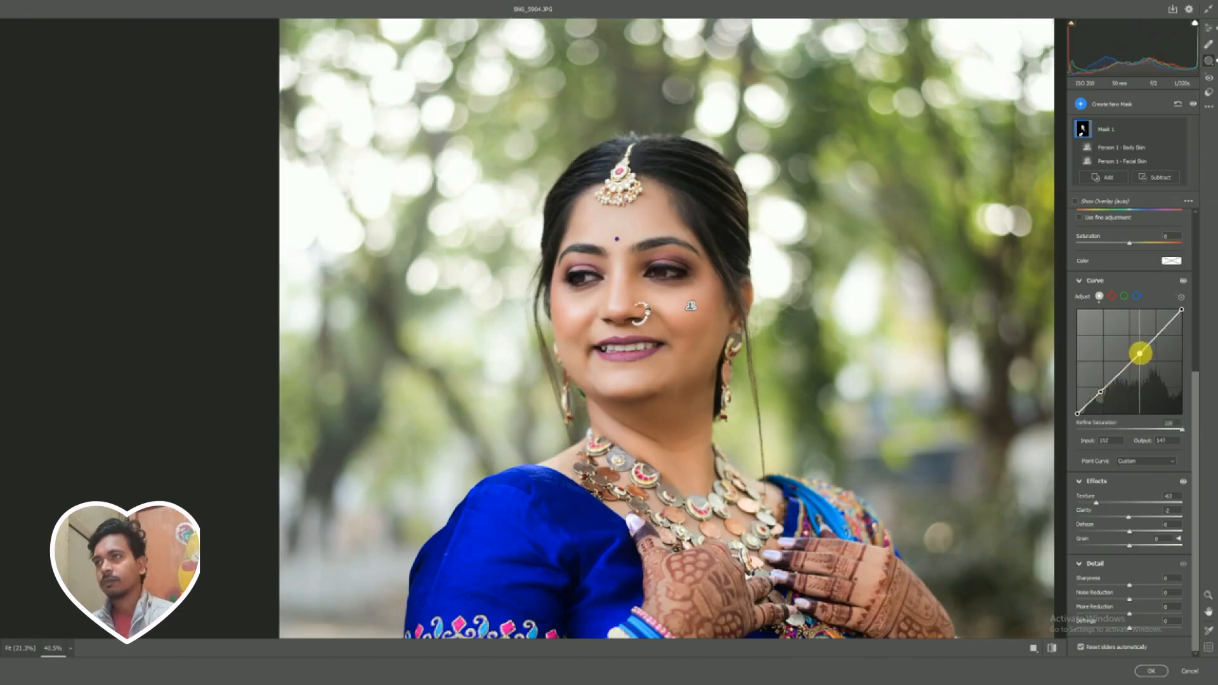
left_click_drag(1140, 353, 1141, 353)
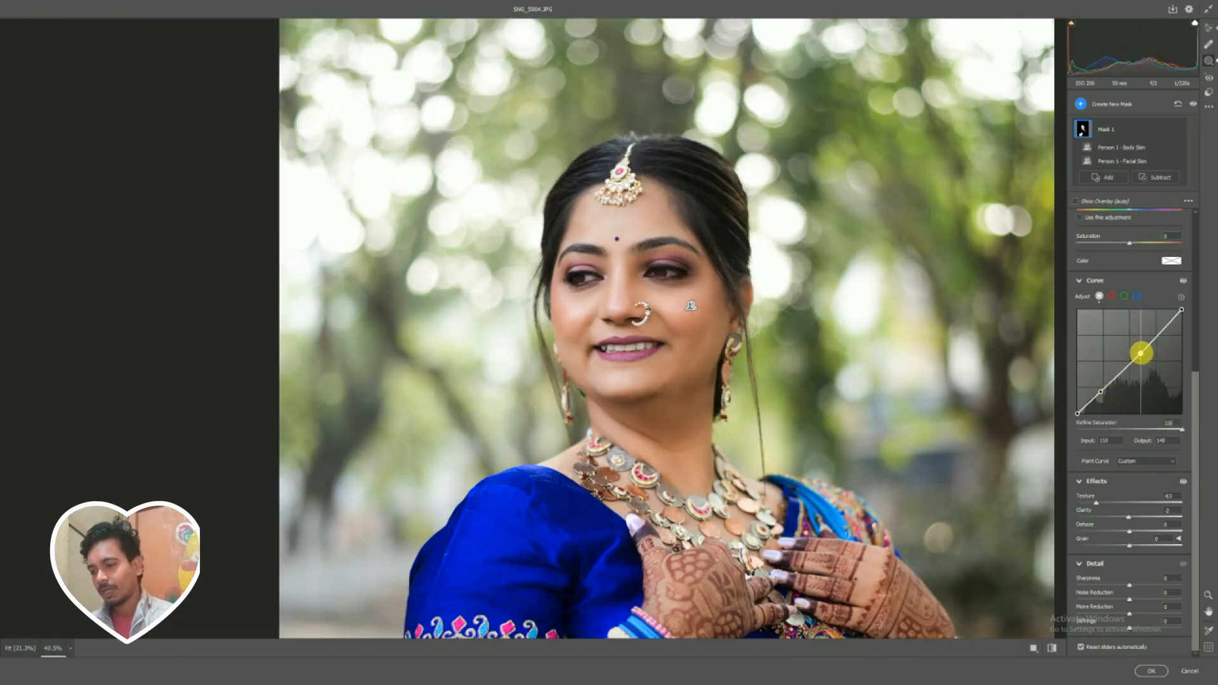
left_click(1165, 327)
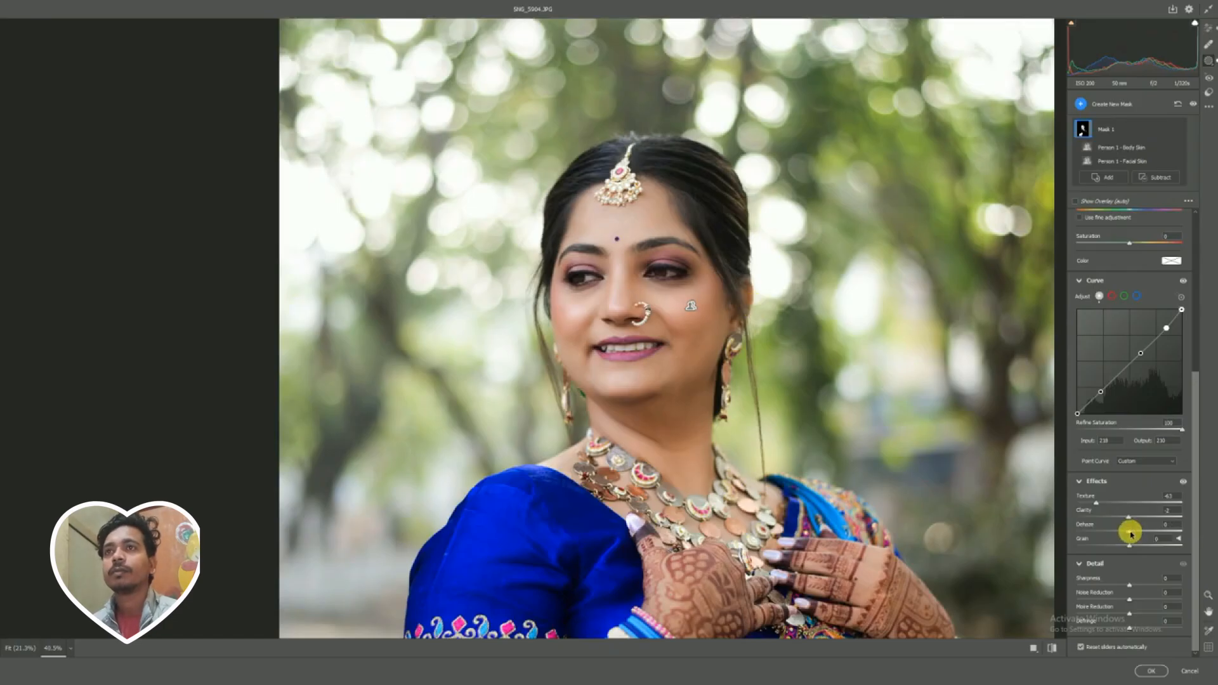
Step: Add Grain of about +4 to the skin mask and apply the Camera Raw edits to the layer
left_click_drag(1132, 548, 1140, 550)
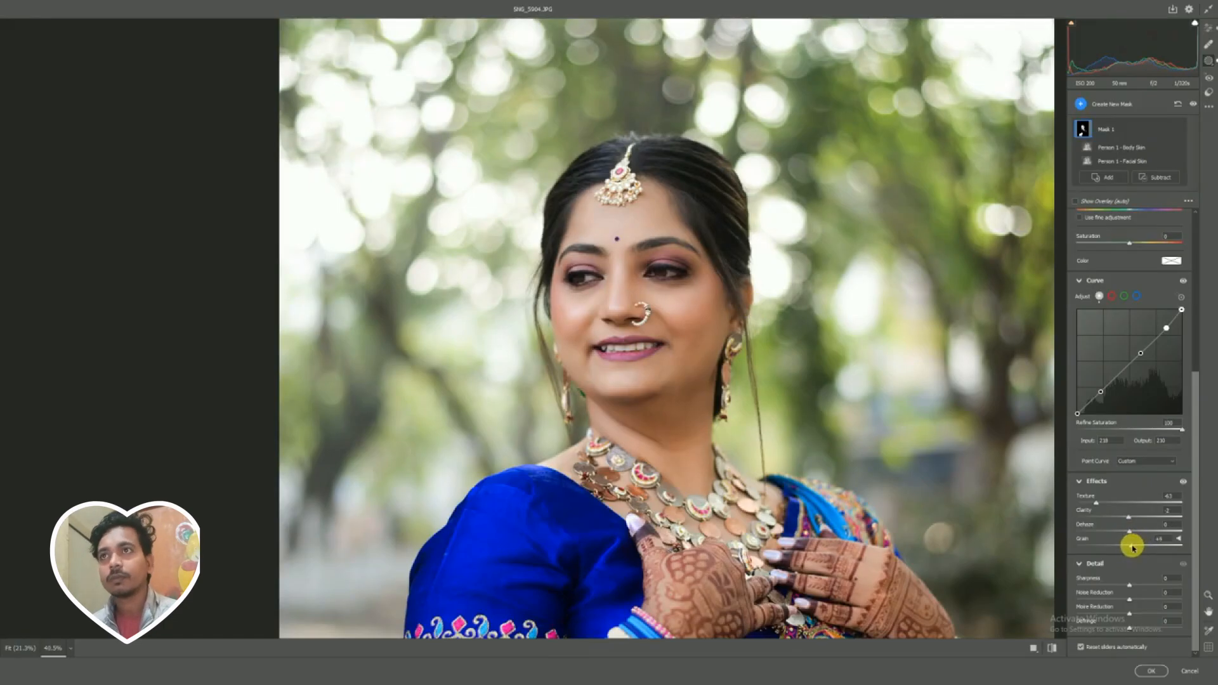
left_click_drag(1133, 548, 1132, 548)
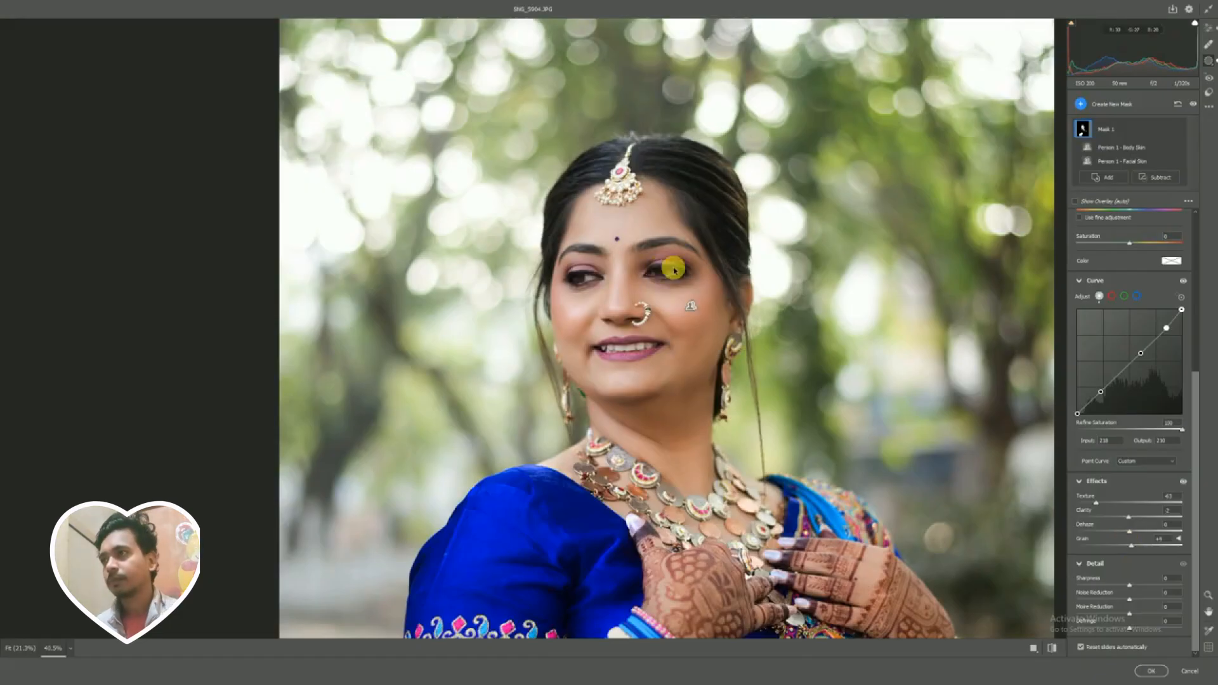
scroll(684, 289, "down", 5)
scroll(686, 296, "up", 5)
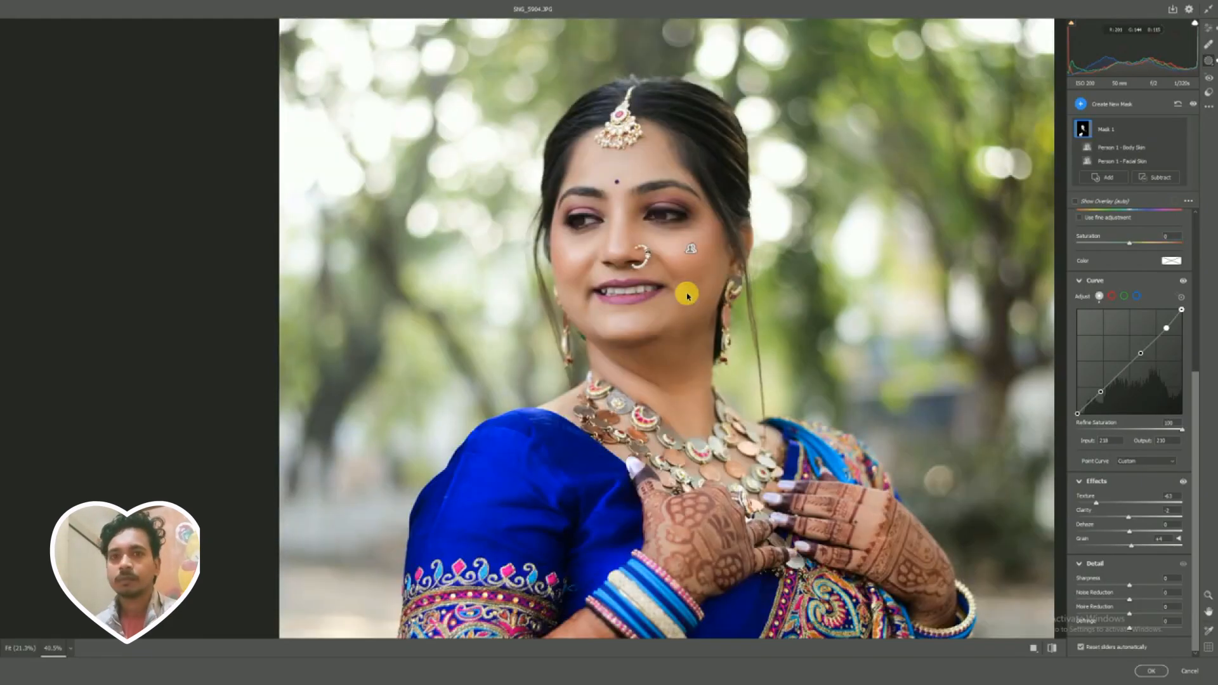
scroll(686, 292, "up", 2)
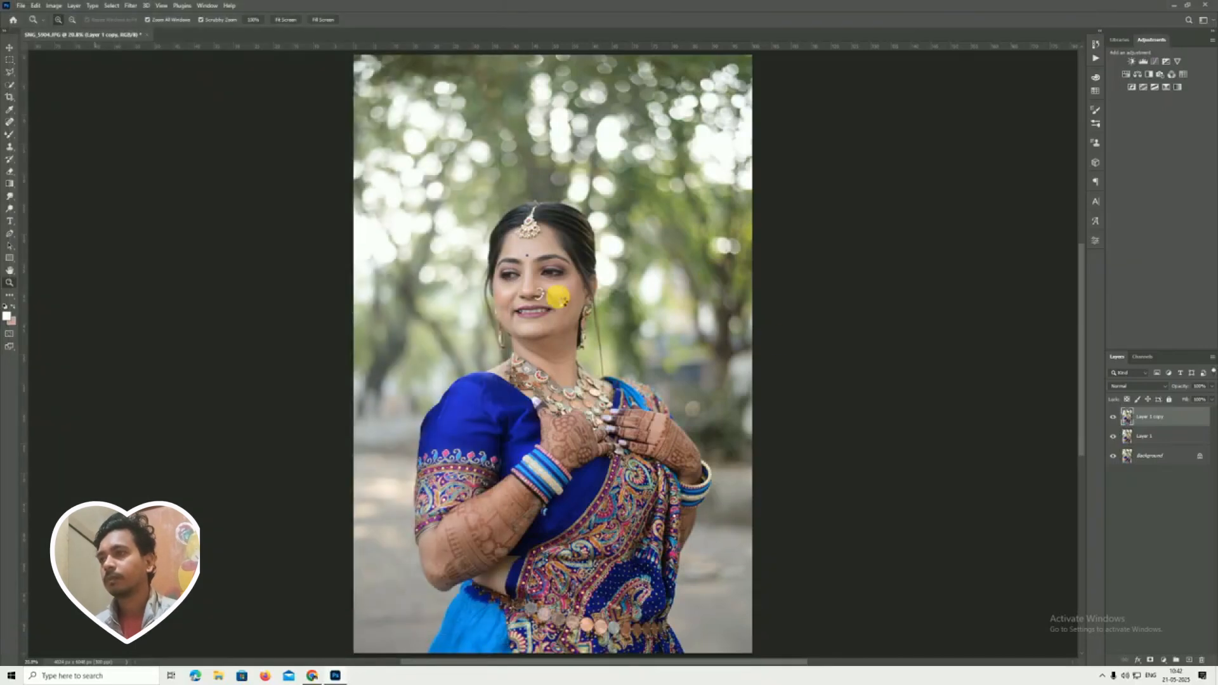
Step: Hide Layer 1, toggle Layer 1 copy to compare before and after, and fit the image on screen
left_click_drag(510, 269, 555, 311)
left_click_drag(725, 299, 715, 277)
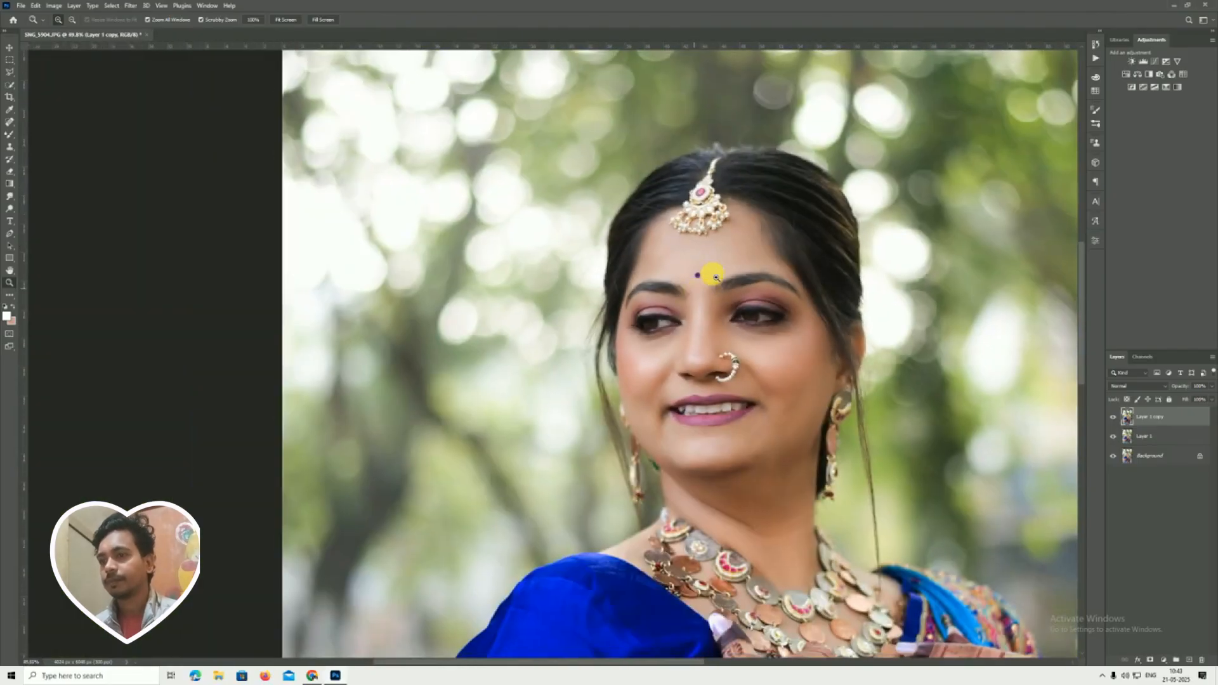
left_click(1112, 436)
left_click(1112, 417)
left_click(1112, 416)
right_click(710, 363)
left_click(730, 404)
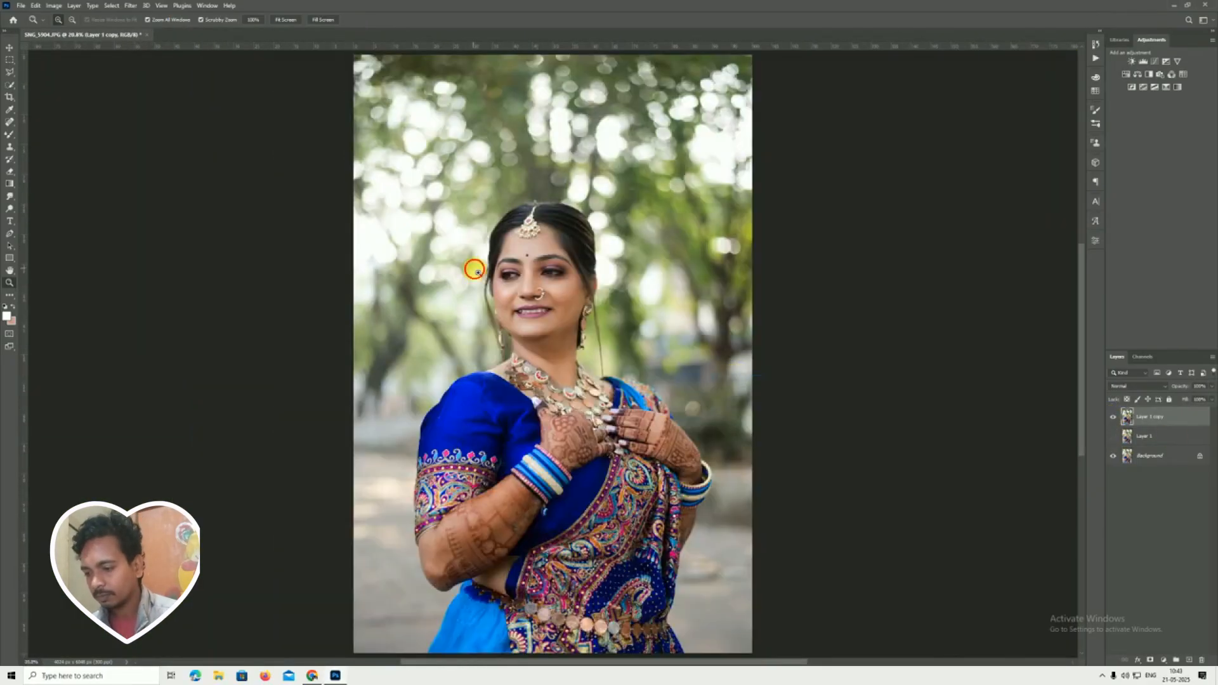
Step: Add a Selective Color adjustment layer and, for Reds, raise Cyan slightly and lower Yellow and Black slightly
left_click_drag(475, 272, 496, 305)
left_click(1163, 659)
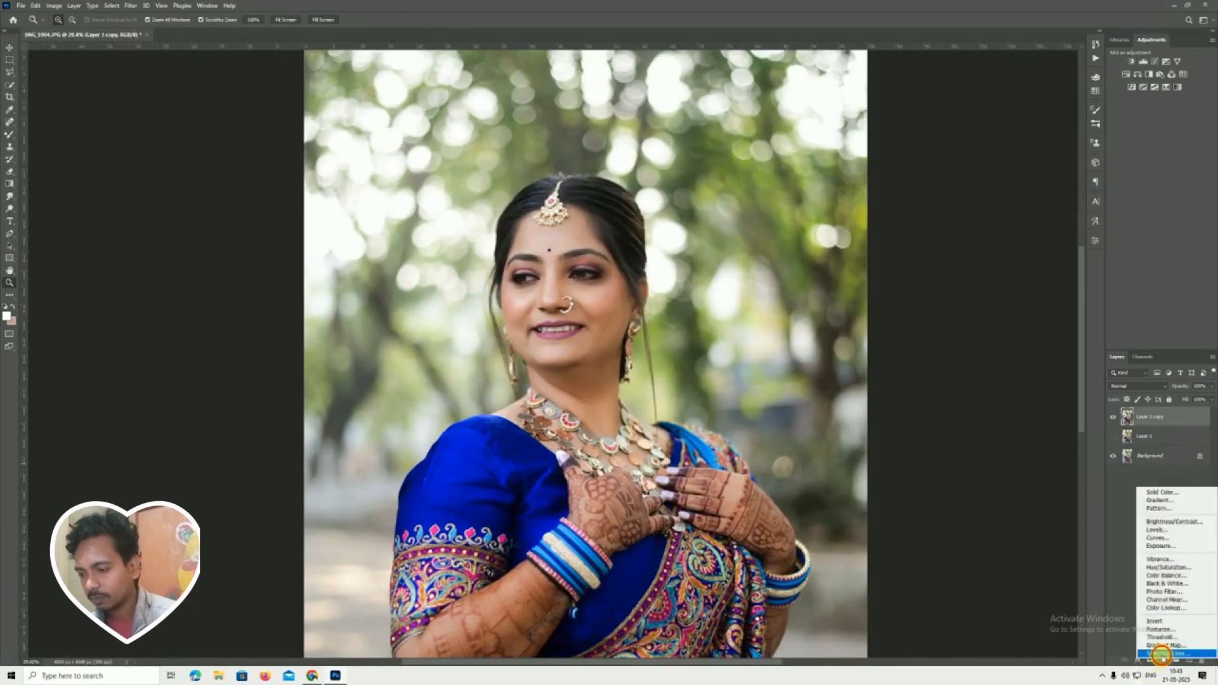
left_click(1161, 646)
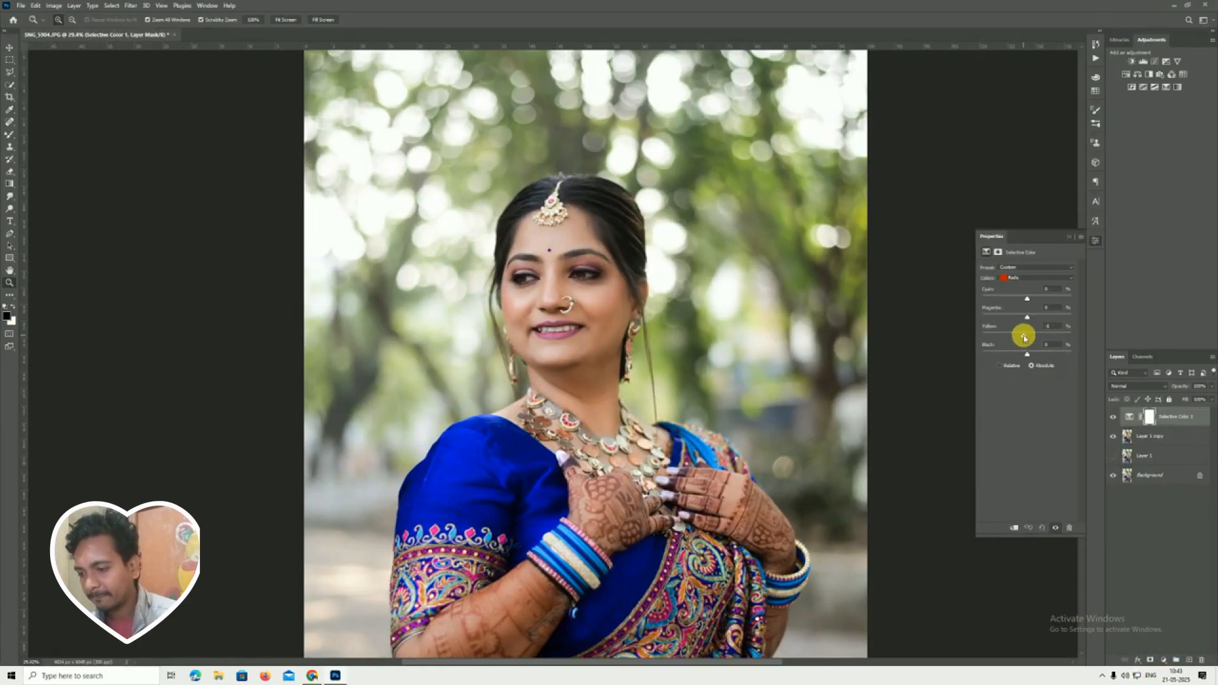
left_click_drag(1027, 353, 1028, 322)
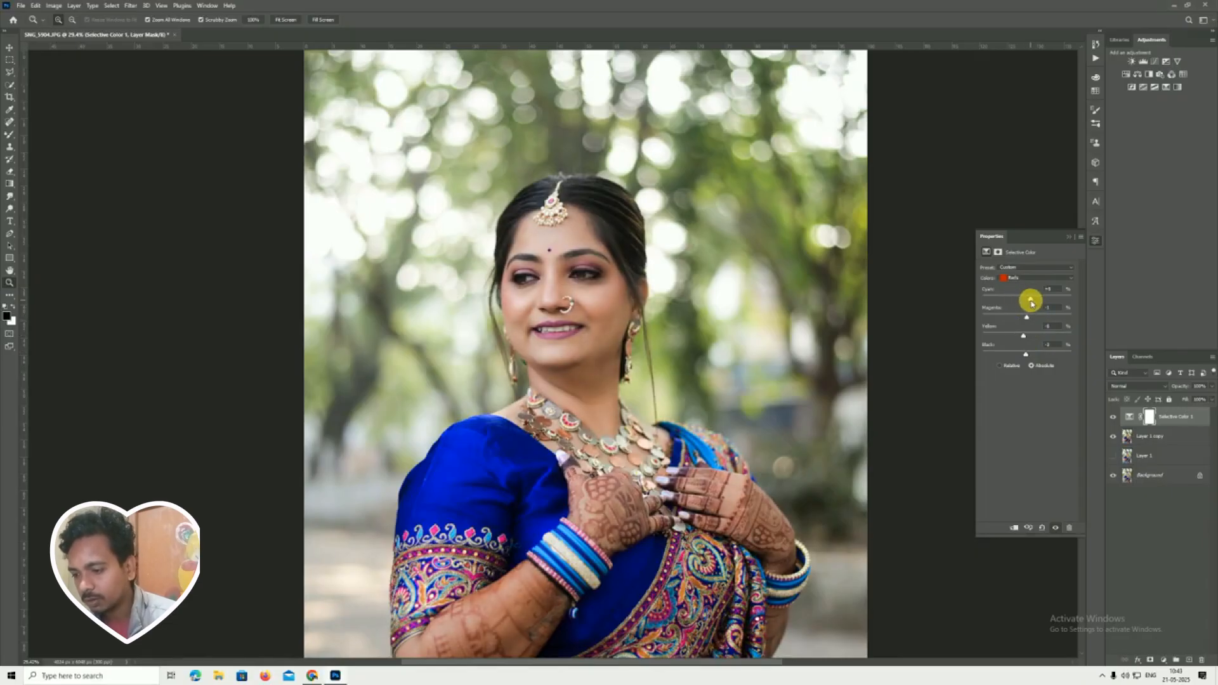
Step: Compare the portrait with and without the Selective Color and Layer 1 copy edits, and examine the face up close
right_click(593, 321)
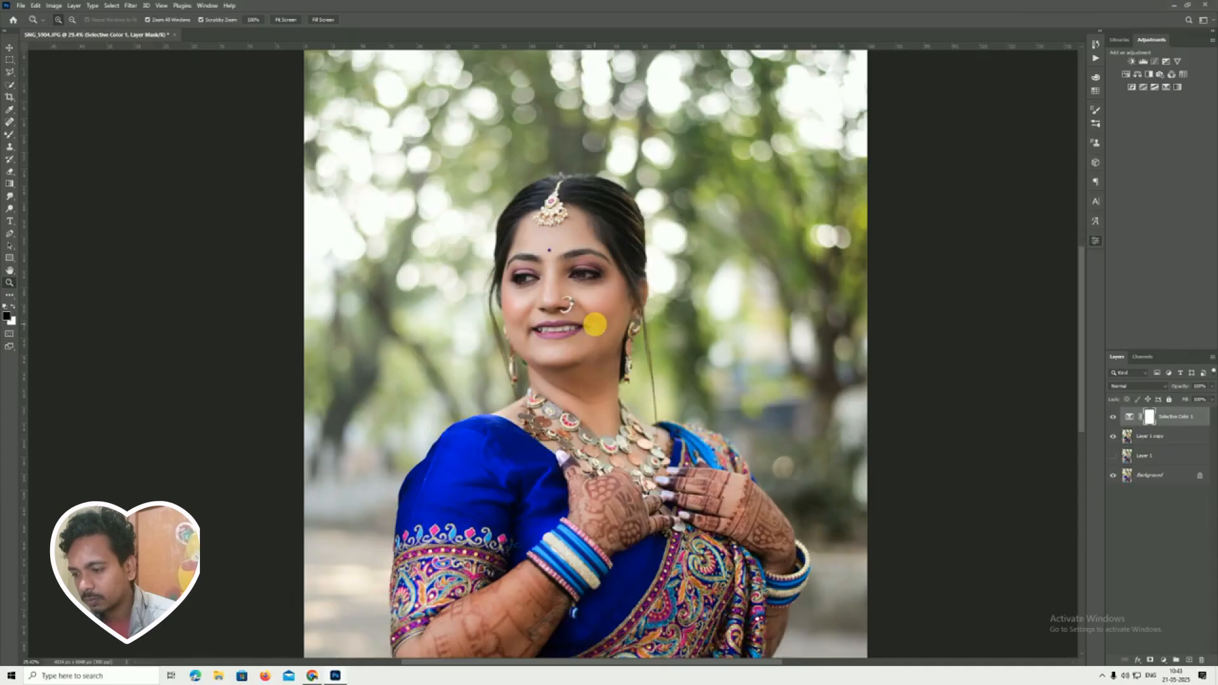
left_click(612, 326)
left_click_drag(454, 230, 480, 280)
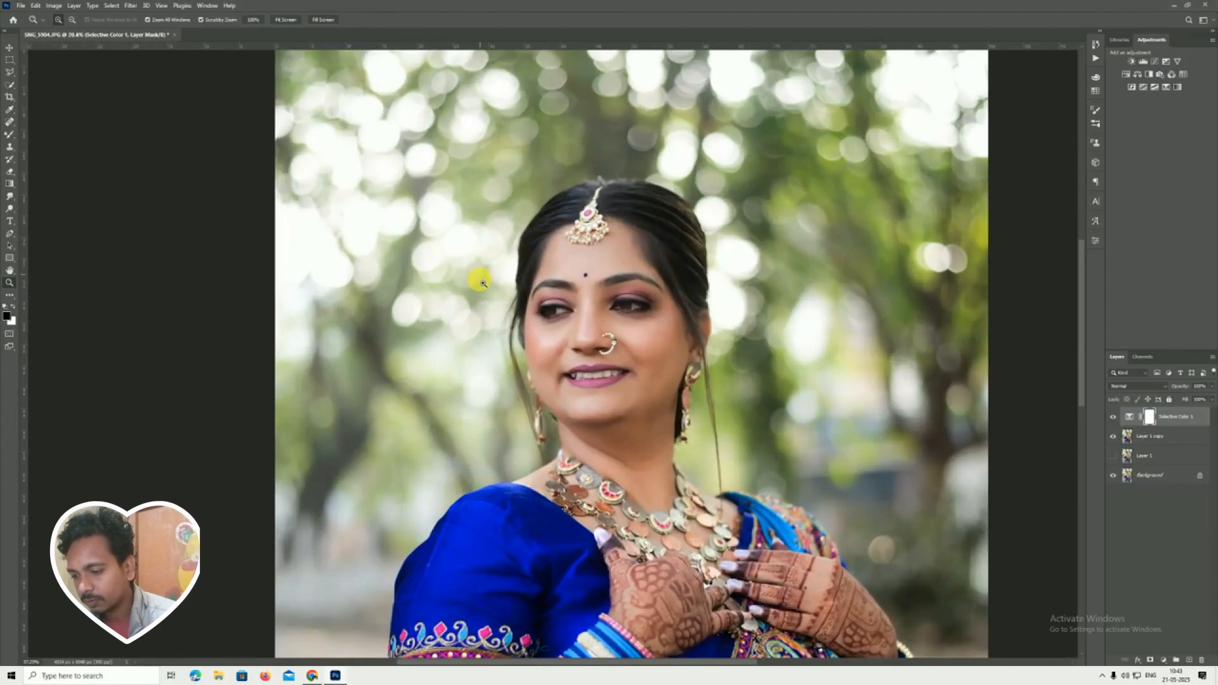
left_click(1116, 419)
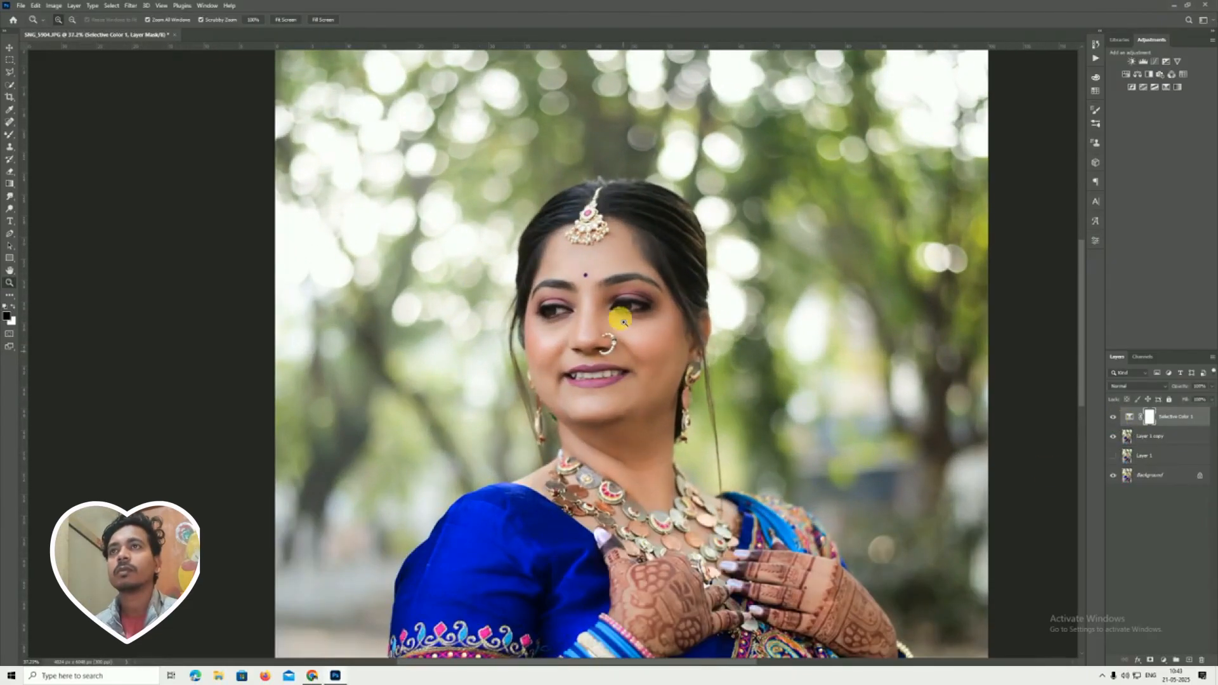
right_click(620, 318)
left_click(641, 323)
left_click(1113, 437)
left_click(1114, 436)
left_click_drag(522, 320, 674, 326)
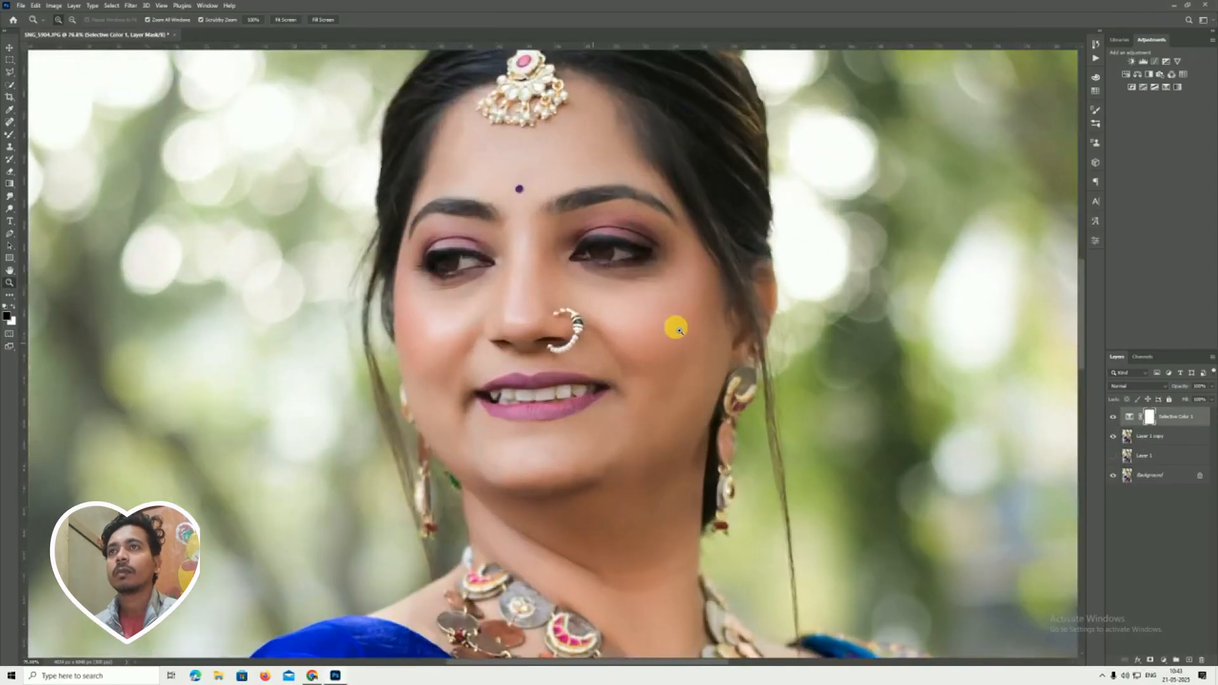
Step: Compare the face with Layer 1 copy hidden and shown, and view the whole portrait
left_click(1113, 436)
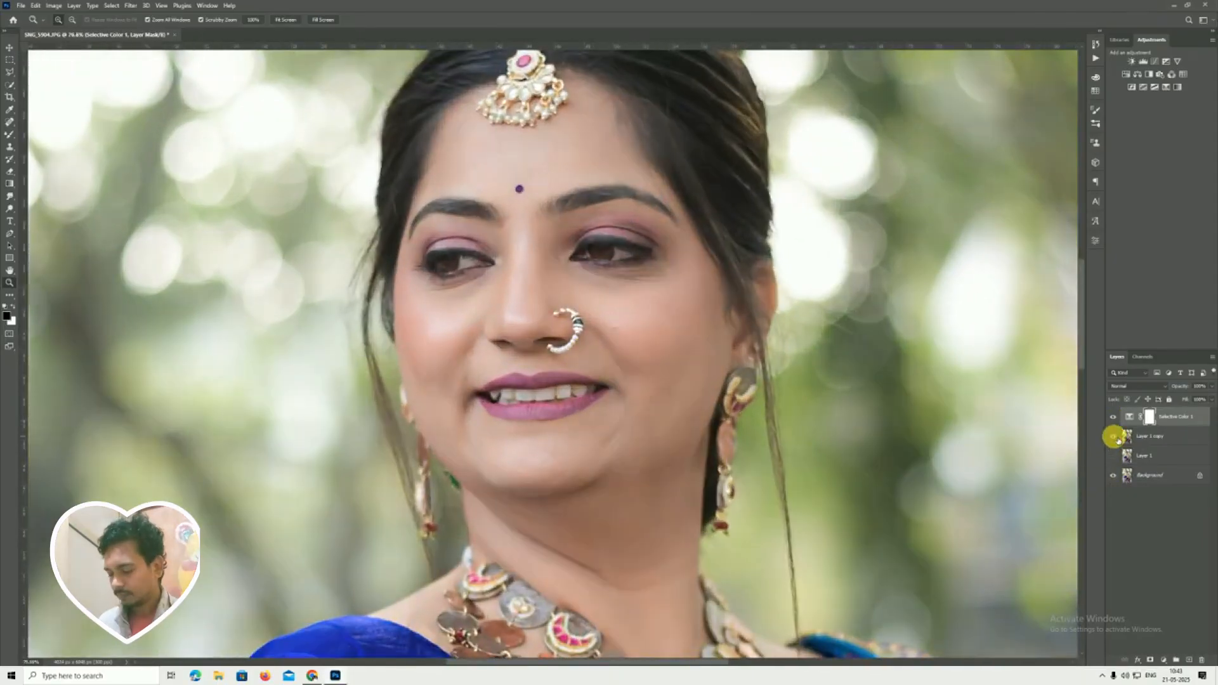
left_click(1113, 436)
right_click(609, 316)
left_click(626, 319)
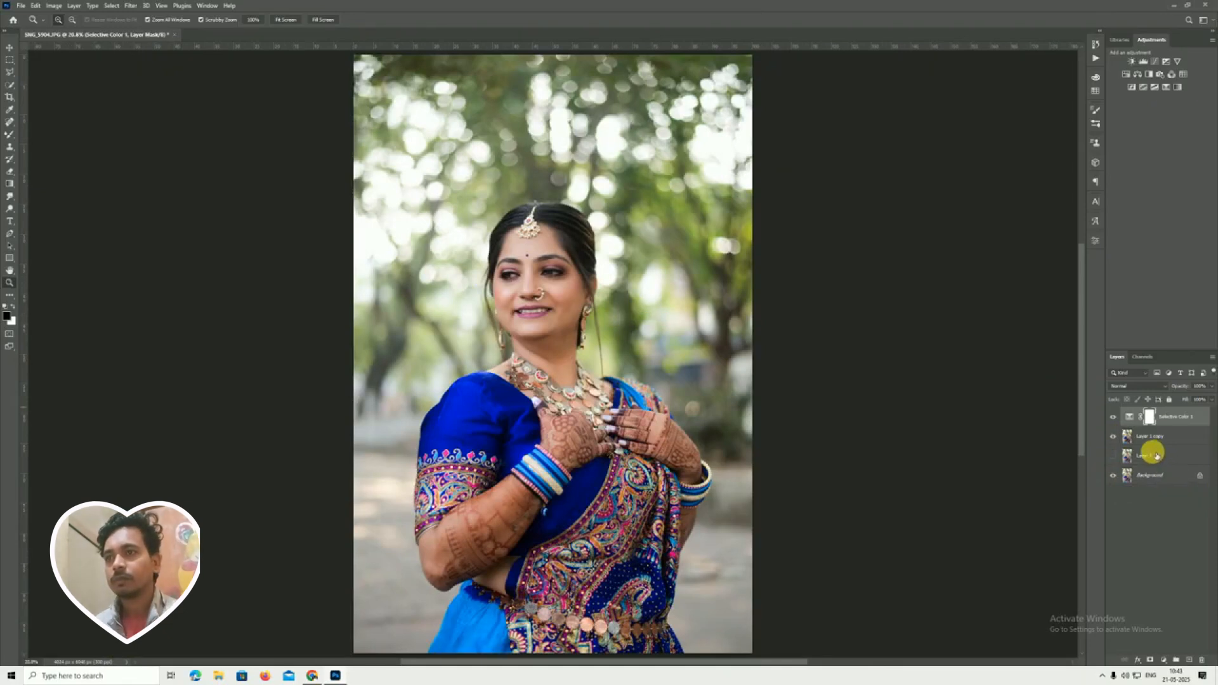
Step: Stamp all visible layers into a new top layer and brighten its skin with the Dodge tool set to Highlights
key("ctrl+shift+alt+n")
key("ctrl+shift+alt+e")
left_click_drag(530, 296, 554, 309)
left_click_drag(553, 311, 560, 359)
key("o")
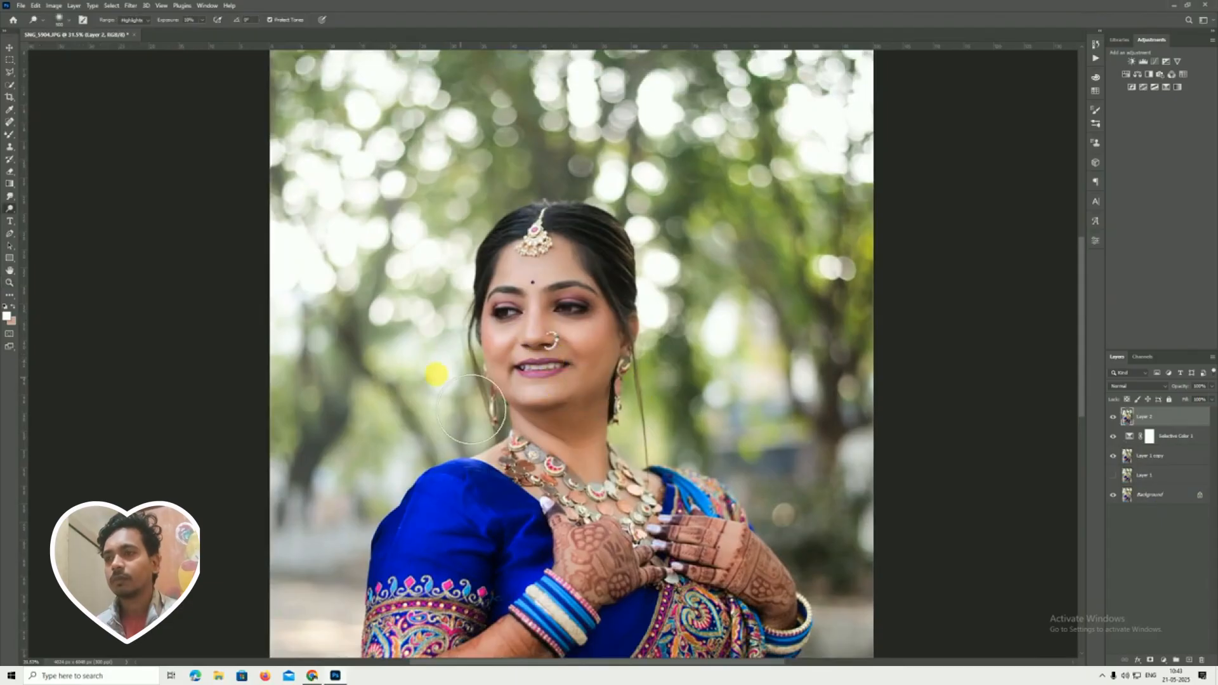
mouse_move(442, 260)
left_mouse_down()
mouse_move(539, 386)
mouse_move(571, 367)
mouse_move(550, 305)
mouse_move(613, 400)
mouse_move(621, 379)
mouse_move(580, 439)
mouse_move(603, 438)
left_mouse_up()
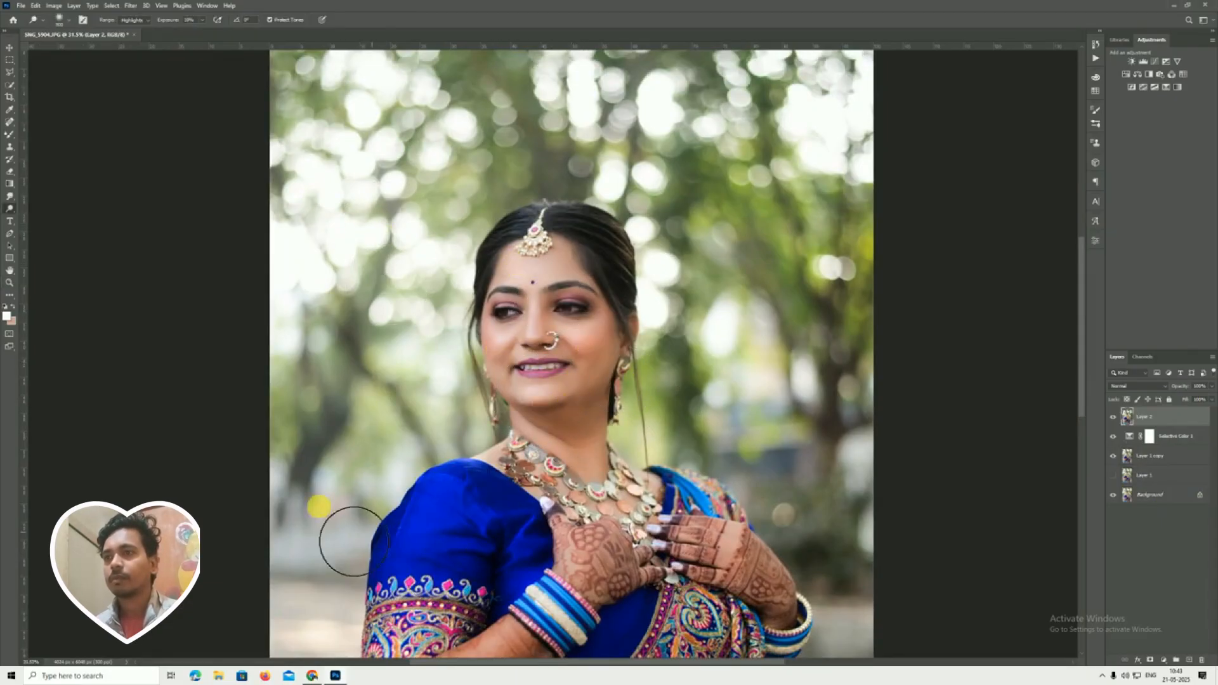
key("z")
key("ctrl+0")
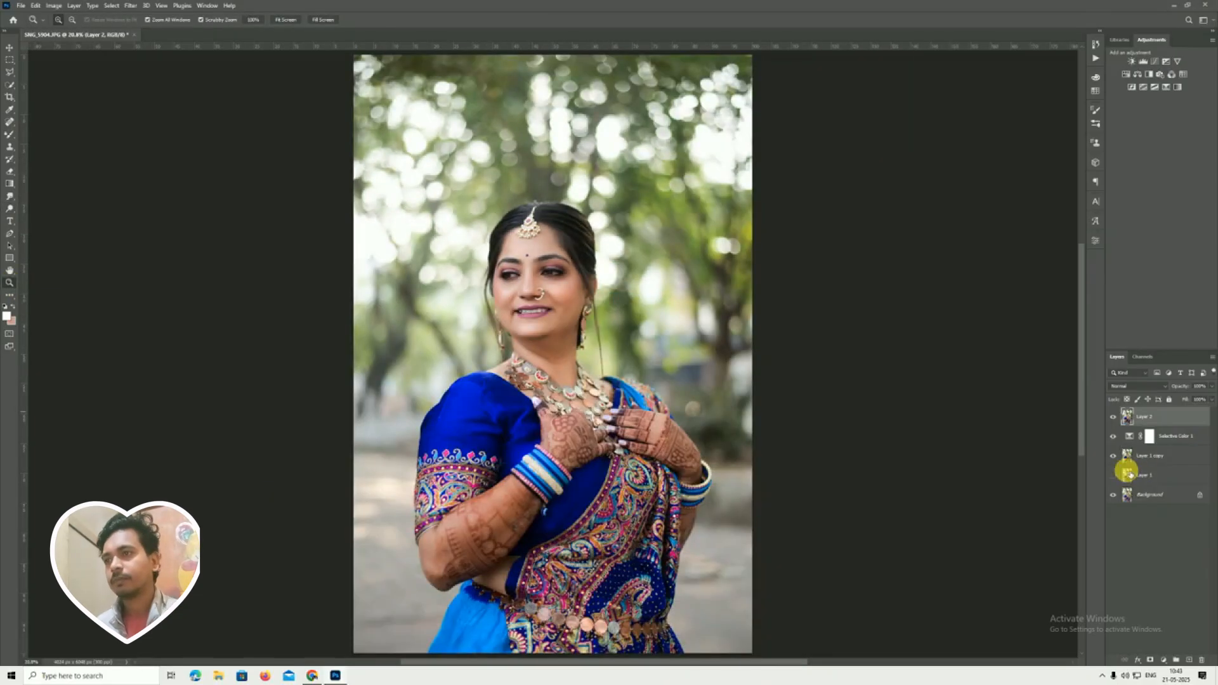
Step: Hide the Selective Color 1 and Layer 1 copy layers, and toggle Layer 2 to compare the retouch with the original
left_click_drag(1113, 439, 1113, 455)
left_click(1114, 418)
left_click(1113, 417)
left_click(1113, 418)
left_click(1113, 417)
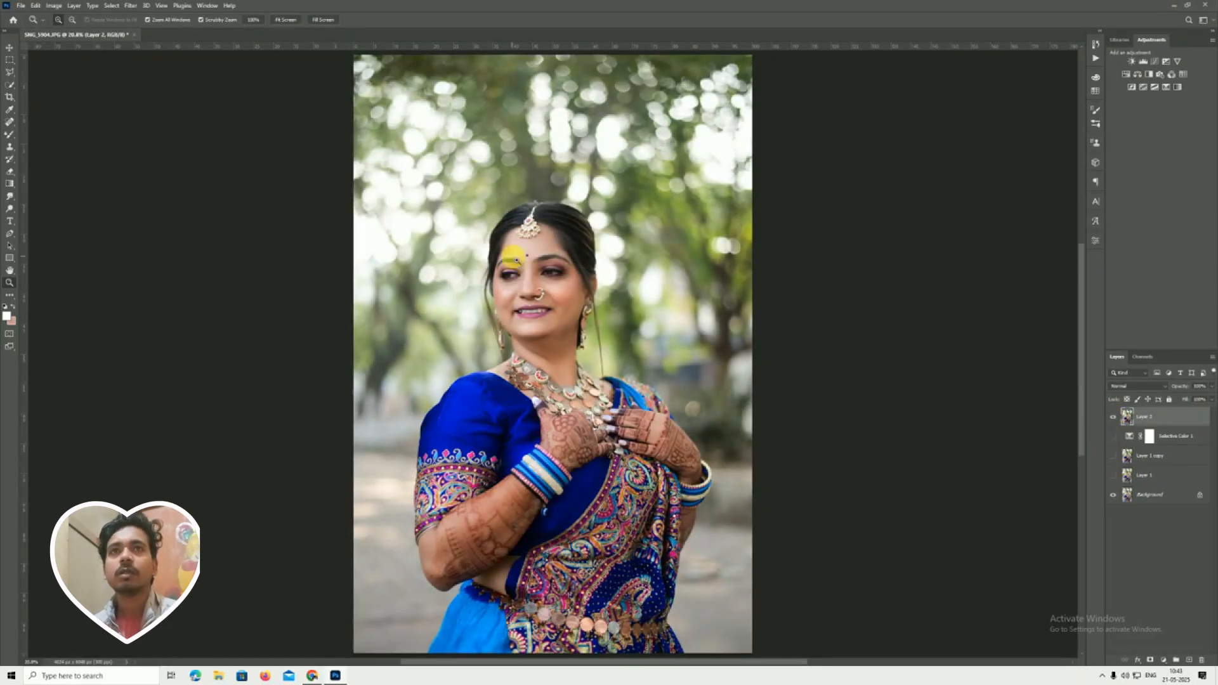
Step: Examine the retouched face up close with Layer 2 hidden and shown, and dismiss the antivirus notification
left_click_drag(513, 258, 561, 320)
key("ctrl+0")
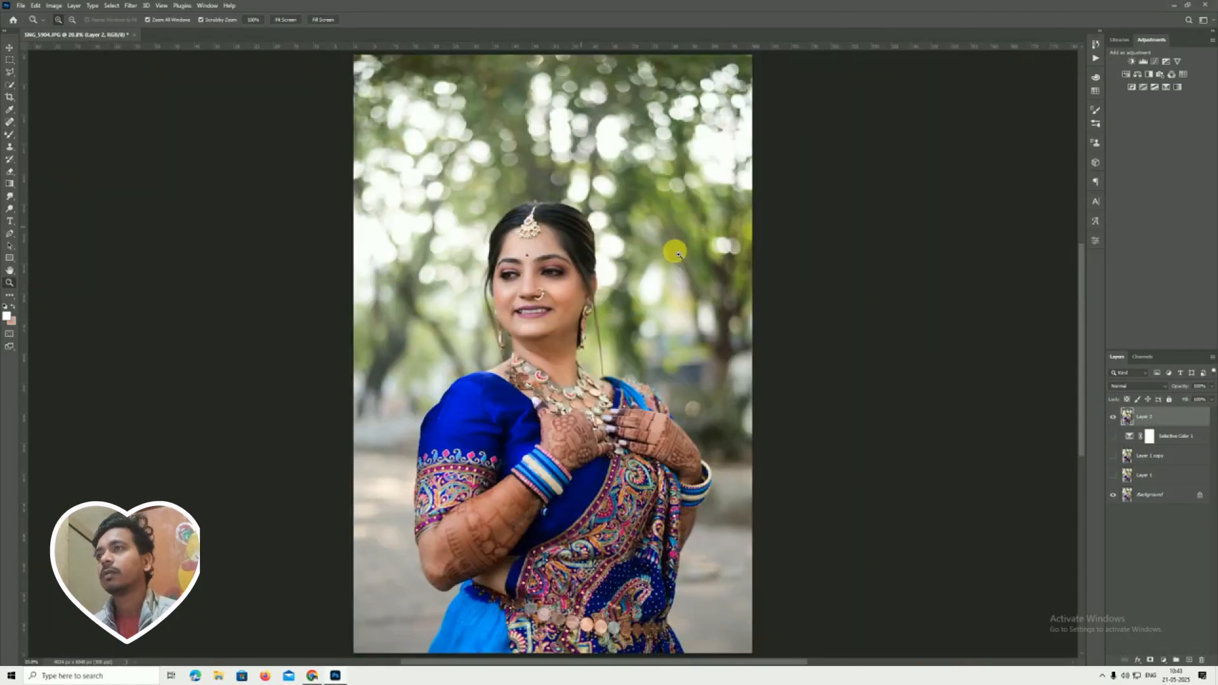
left_click(540, 294)
left_click_drag(540, 294, 573, 361)
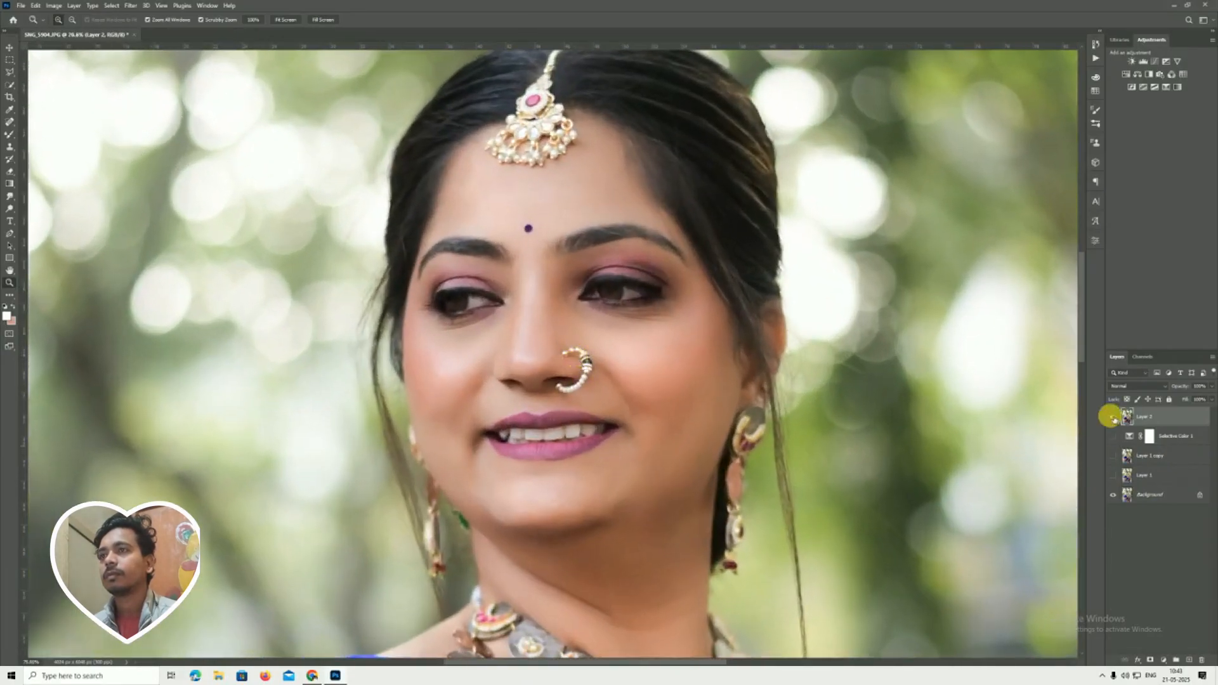
left_click(1113, 417)
left_click(1113, 416)
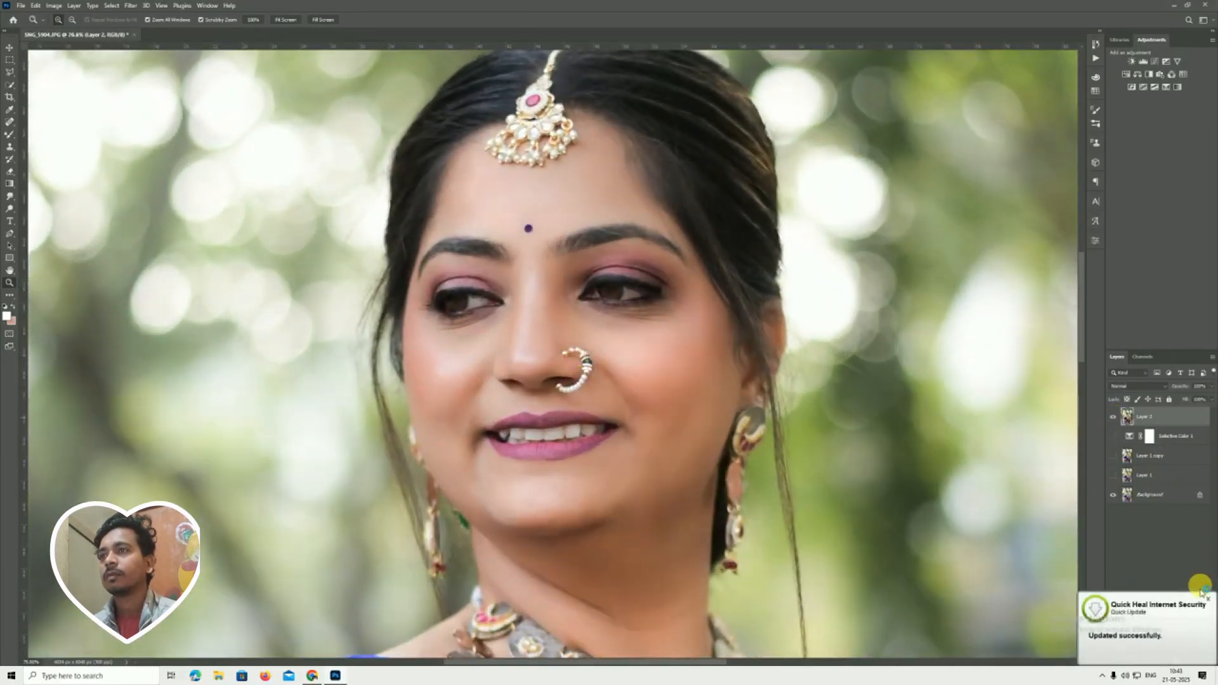
left_click(1210, 605)
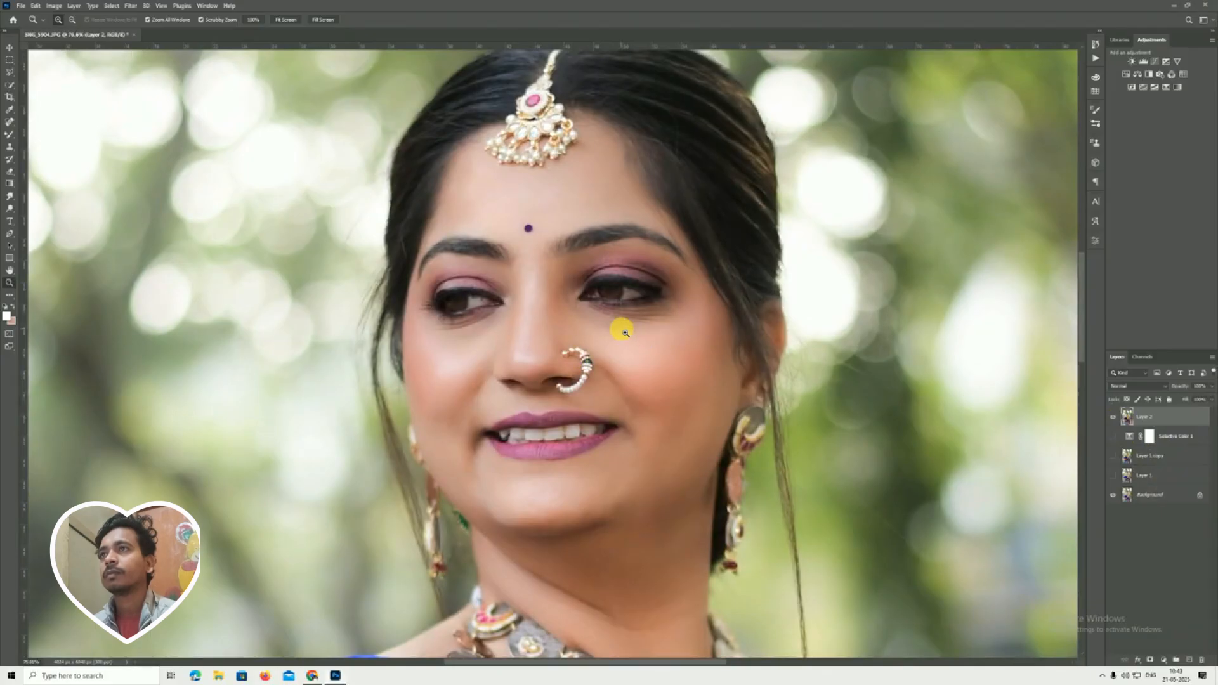
left_click(10, 208)
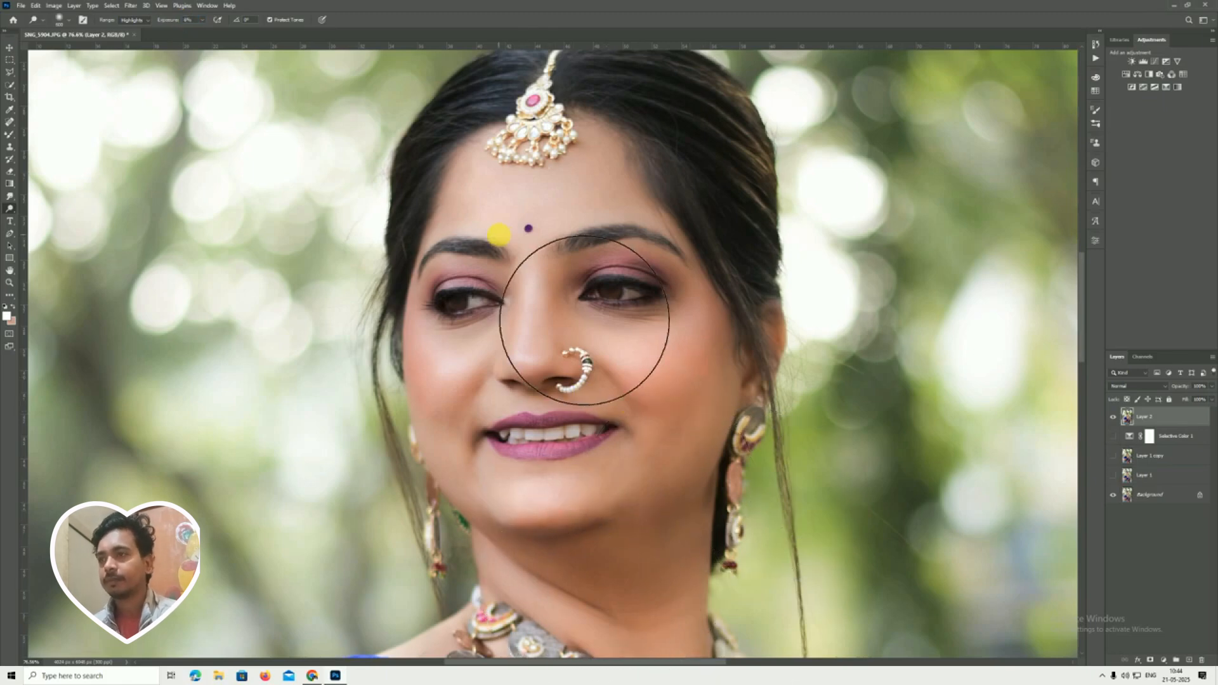
left_click(10, 282)
key("ctrl+0")
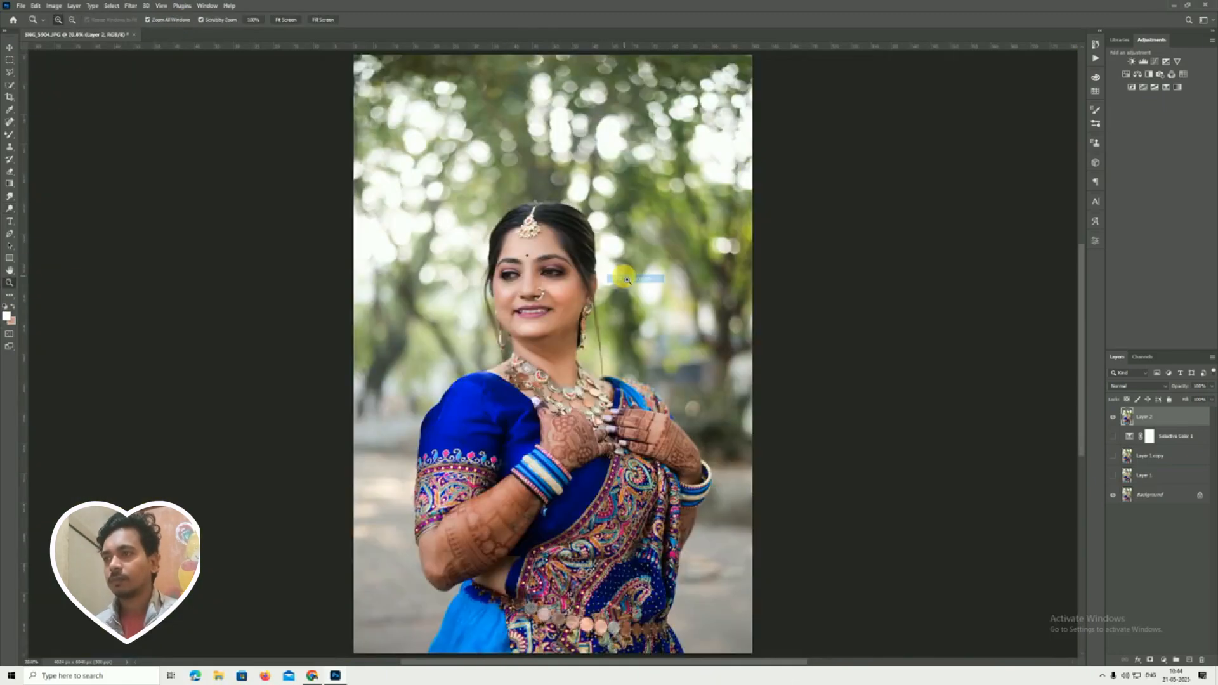
Step: Add a Curves adjustment layer above Layer 2 and slightly lift the RGB curve in the shadows and midtones
left_click(1154, 61)
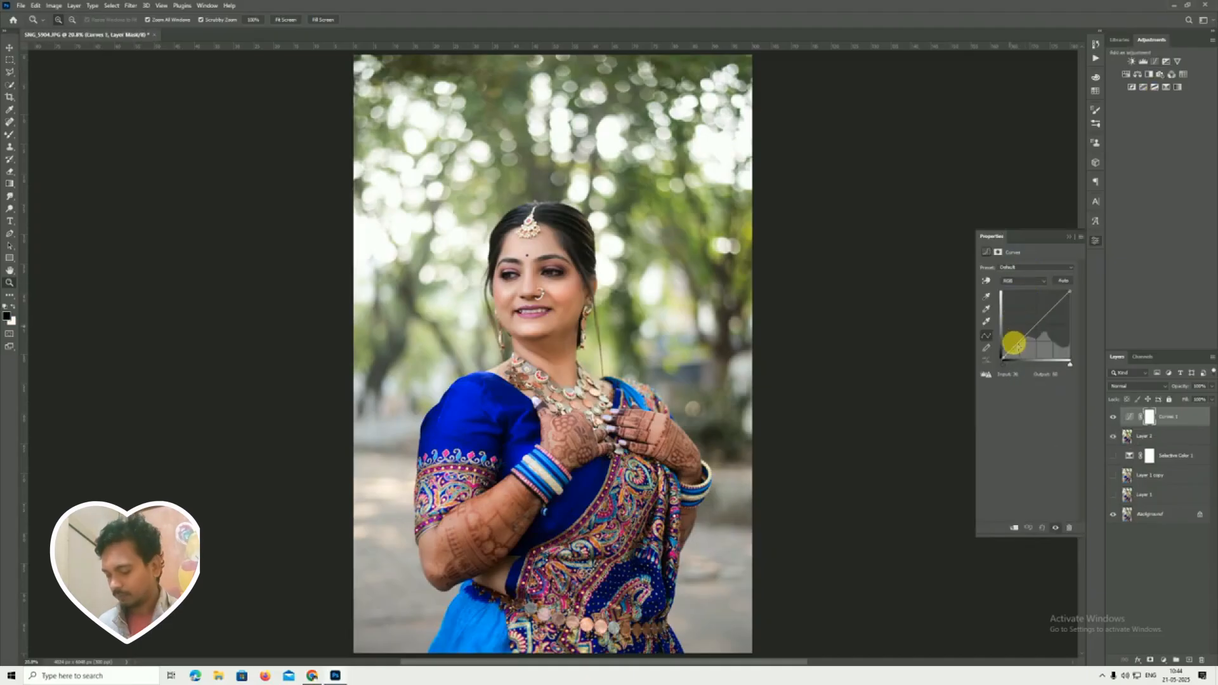
left_click(1015, 346)
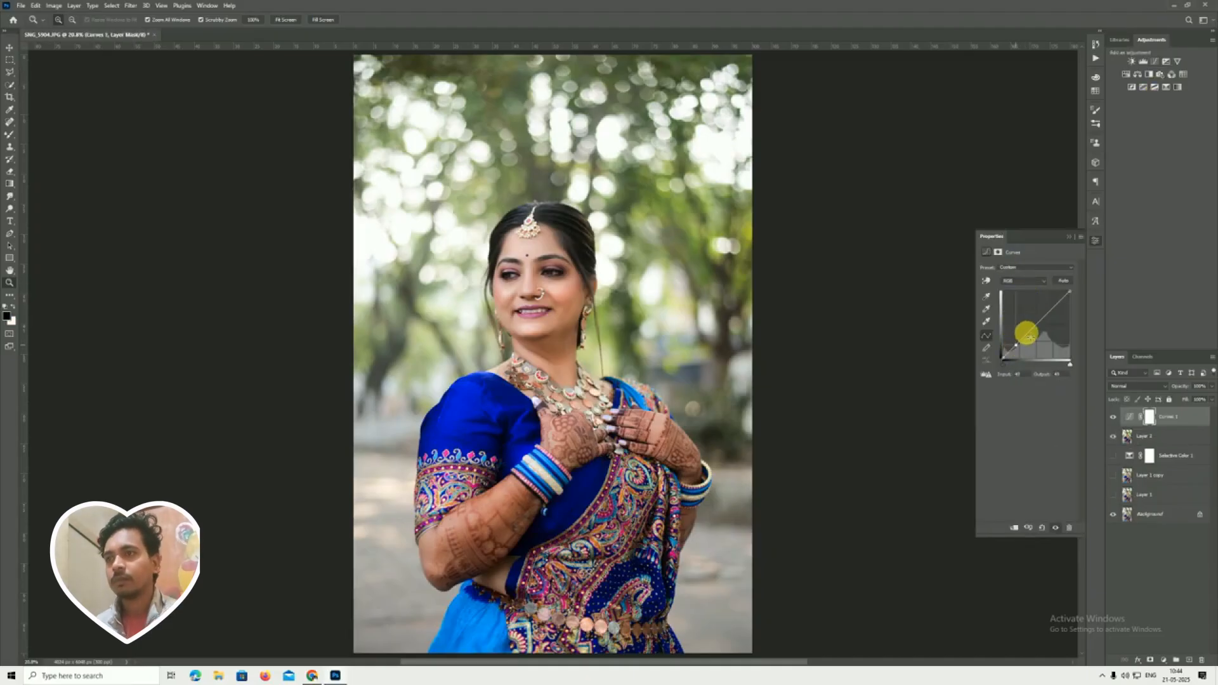
left_click_drag(1032, 328, 1031, 327)
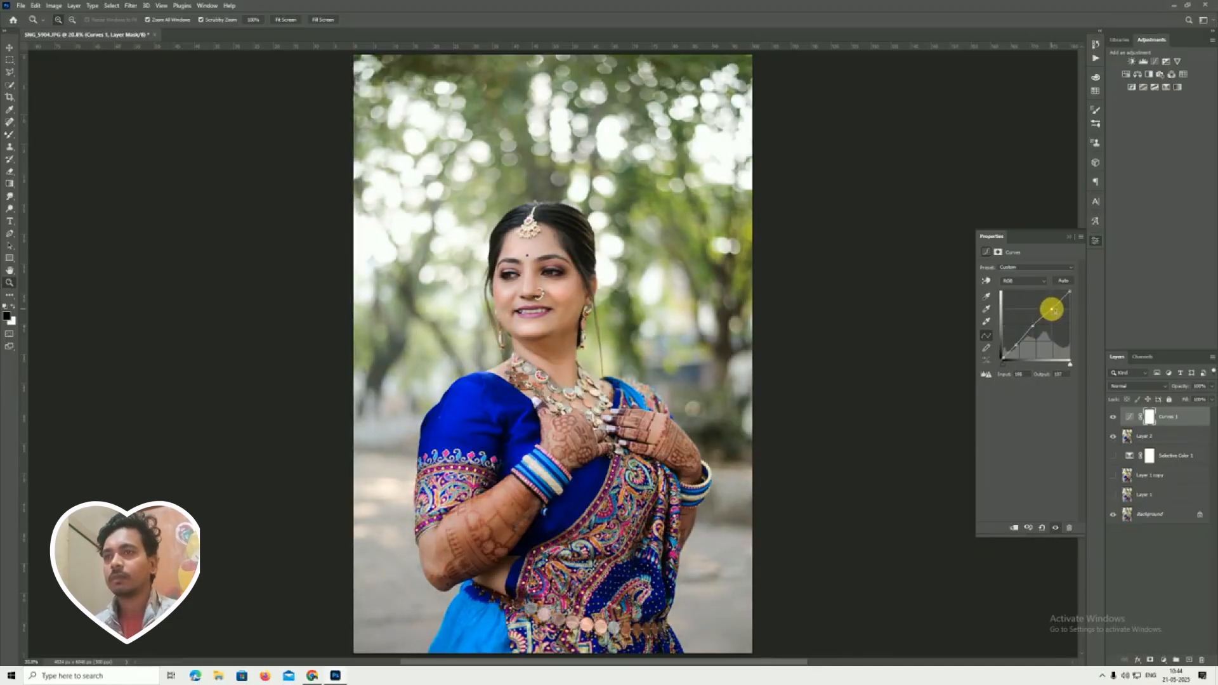
left_click(1070, 239)
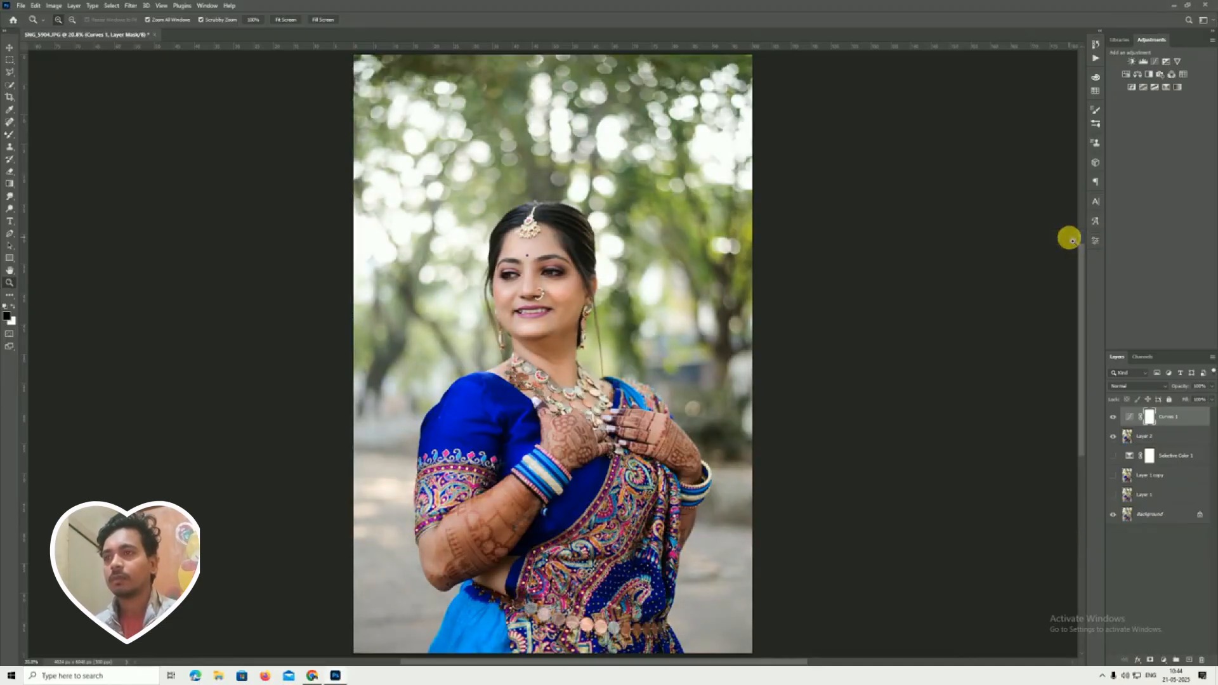
Step: Add a Photo Filter adjustment layer above Curves 1 using Warming Filter (85)
left_click(1162, 76)
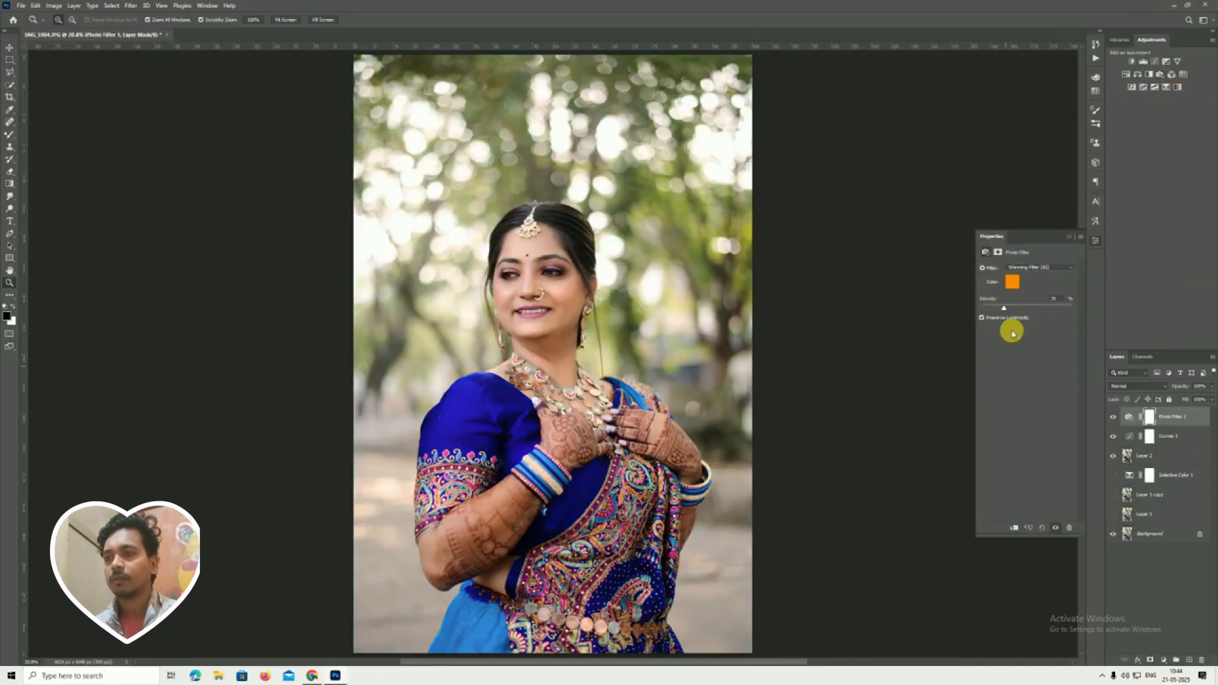